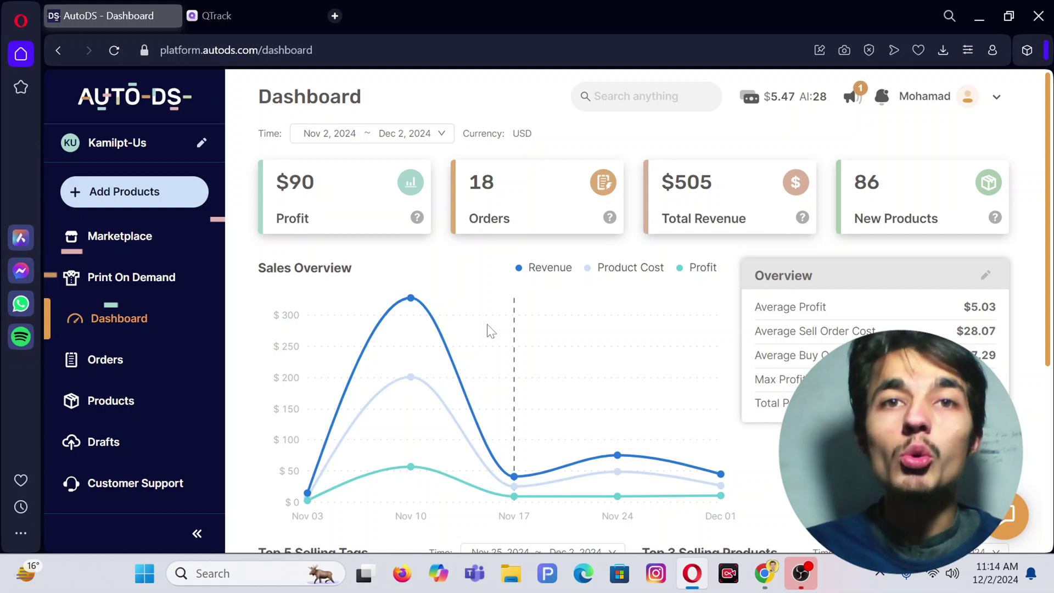
# - Open the orders list and view the Amazon screenshot of the soldering tips order delivered 28 November
pyautogui.click(104, 367)
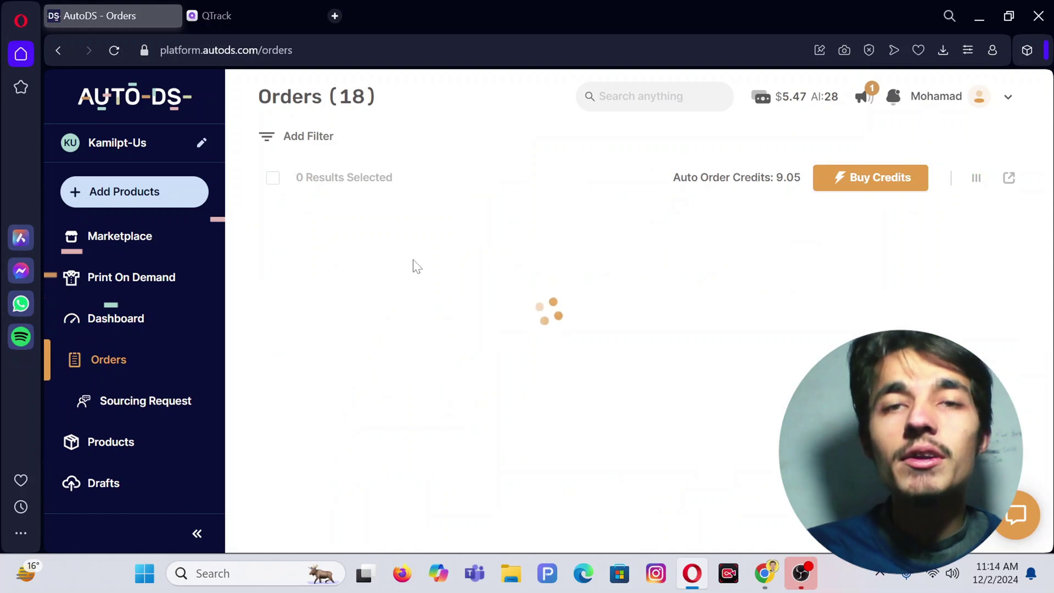
pyautogui.scroll(-4, 466, 275)
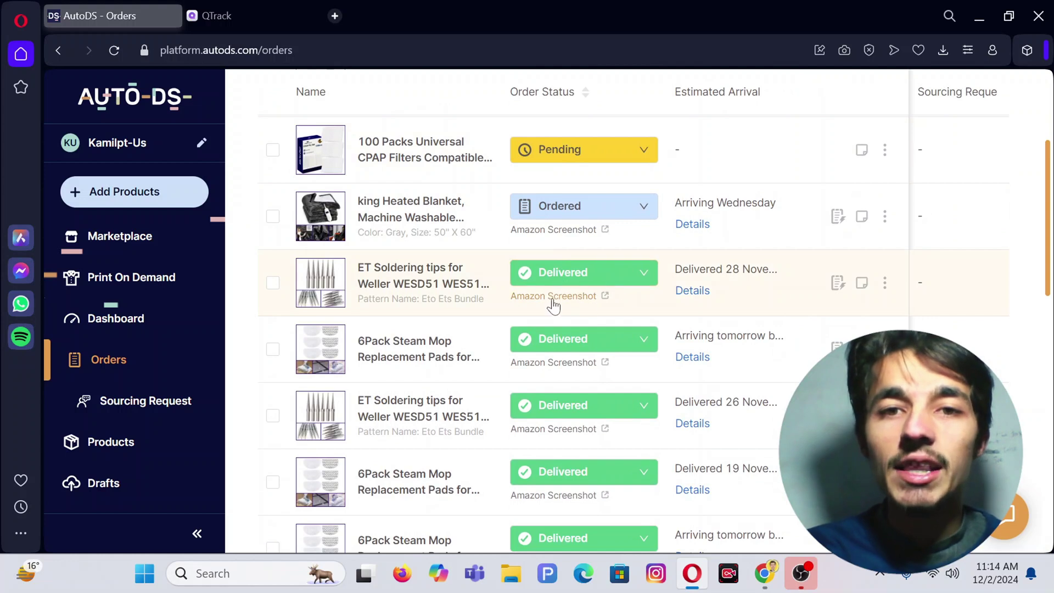
pyautogui.click(535, 302)
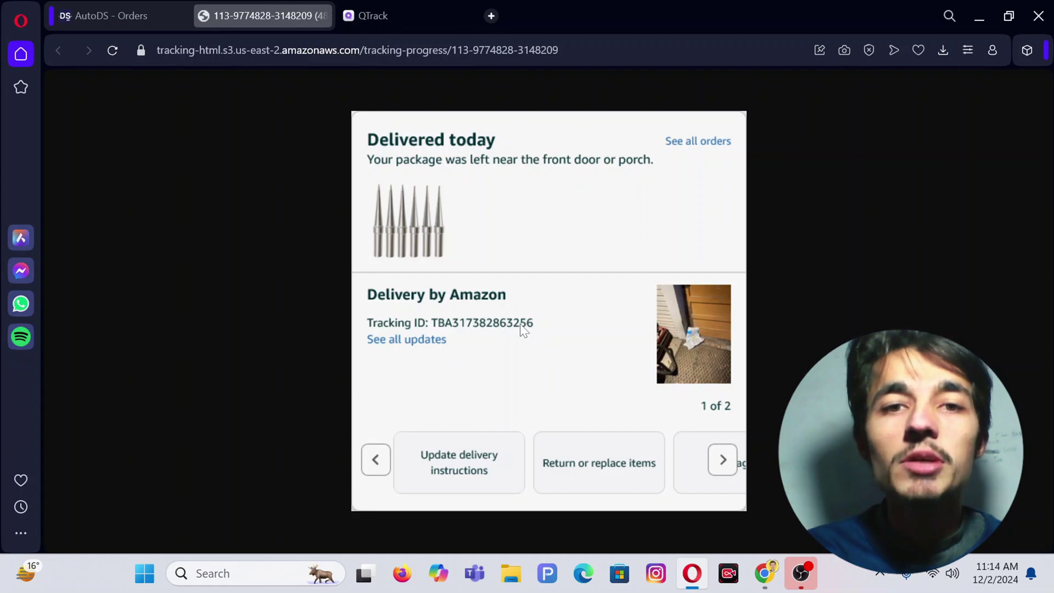
# - Return to the AutoDS orders list and copy the tracking number of the soldering tips order delivered 28 November
pyautogui.click(80, 11)
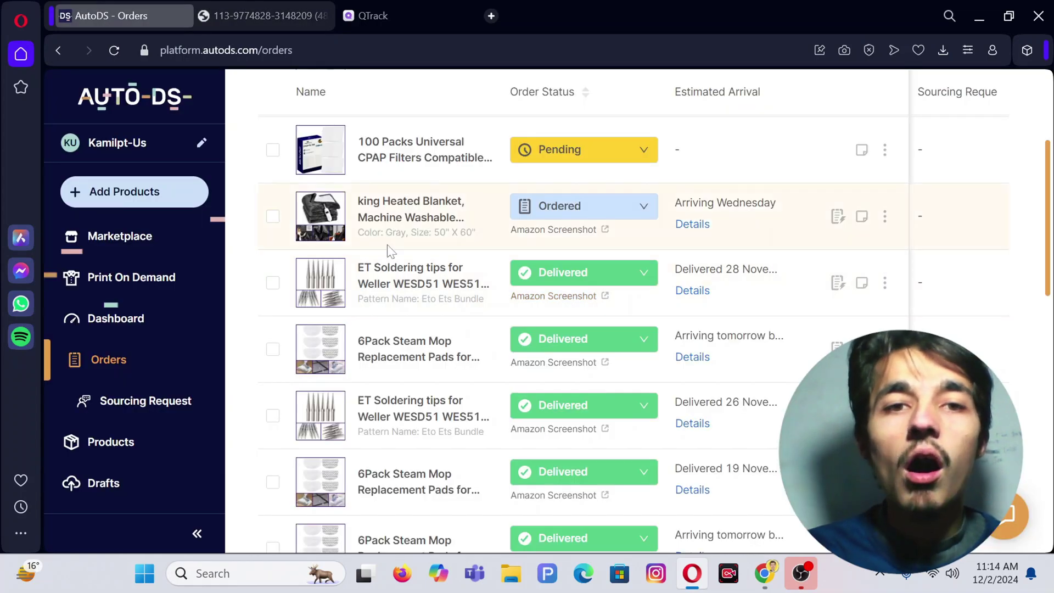
pyautogui.hscroll(2, 960, 290)
pyautogui.hscroll(1, 961, 288)
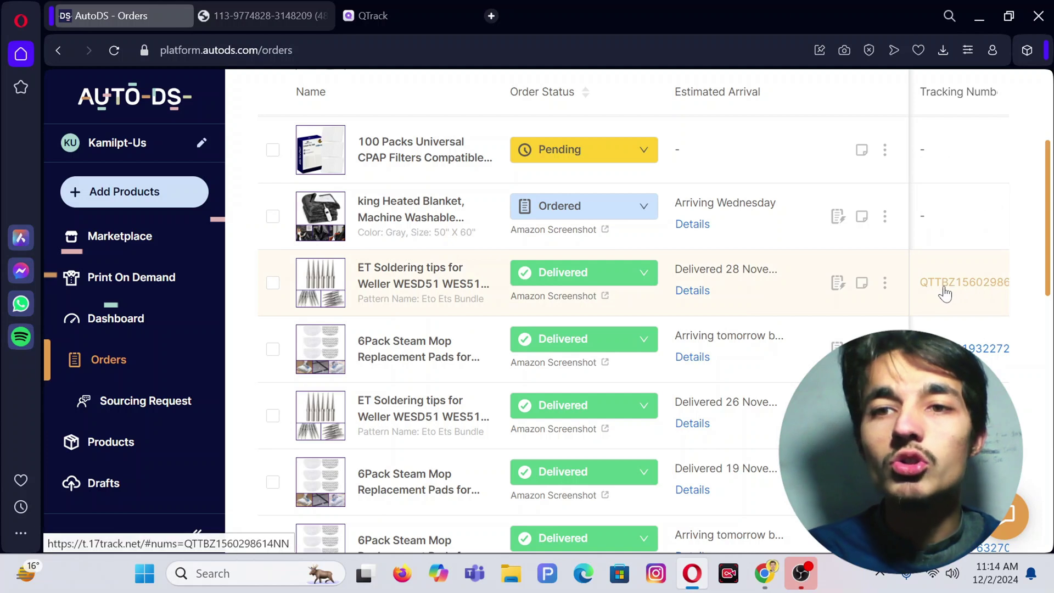
pyautogui.moveTo(919, 282)
pyautogui.mouseDown()
pyautogui.moveTo(989, 296)
pyautogui.moveTo(985, 286)
pyautogui.moveTo(1015, 283)
pyautogui.moveTo(886, 283)
pyautogui.moveTo(933, 291)
pyautogui.mouseUp()
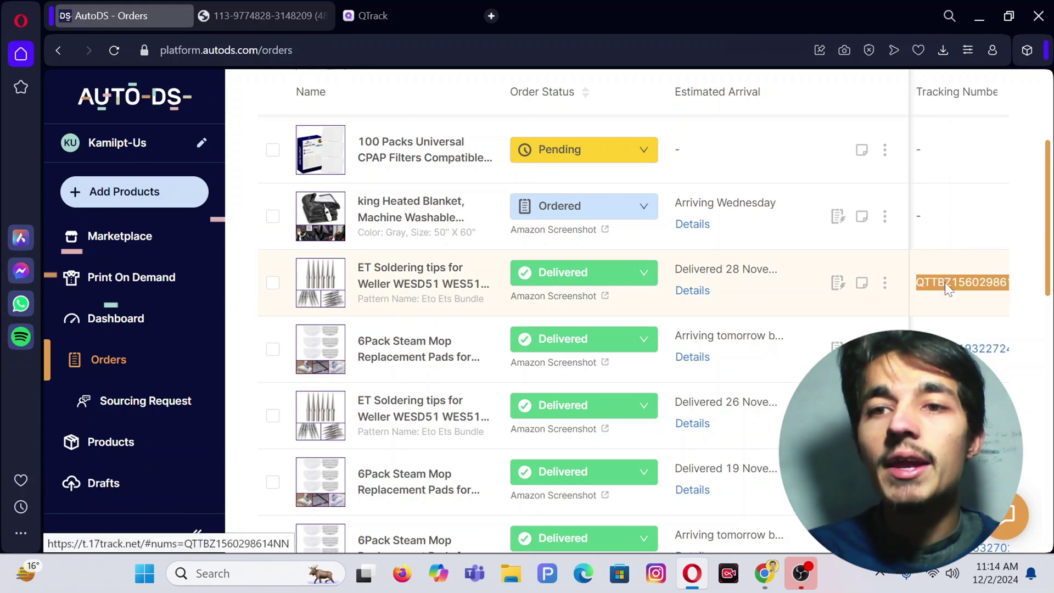
pyautogui.rightClick(945, 299)
pyautogui.click(764, 192)
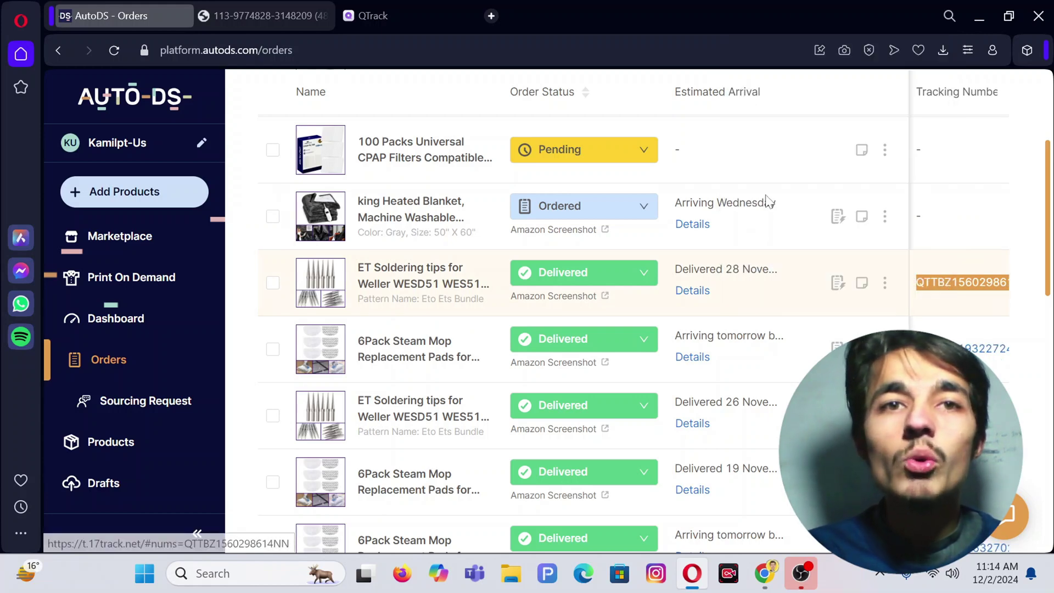
# - Paste the tracking number into QTrack without its leading hyphen, track the package and check its delivery events
pyautogui.click(466, 7)
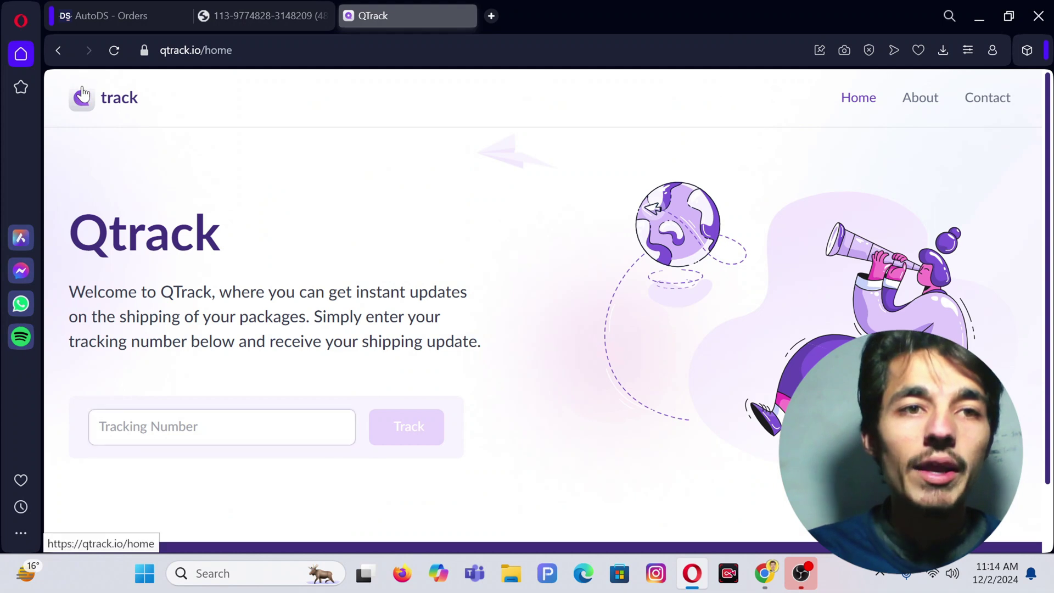
pyautogui.rightClick(129, 434)
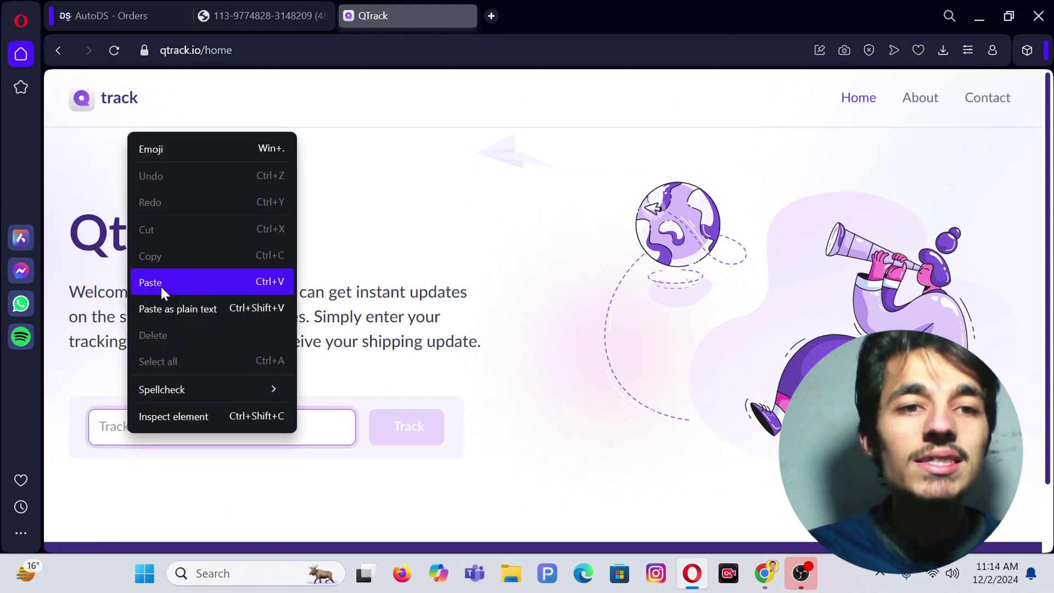
pyautogui.click(155, 284)
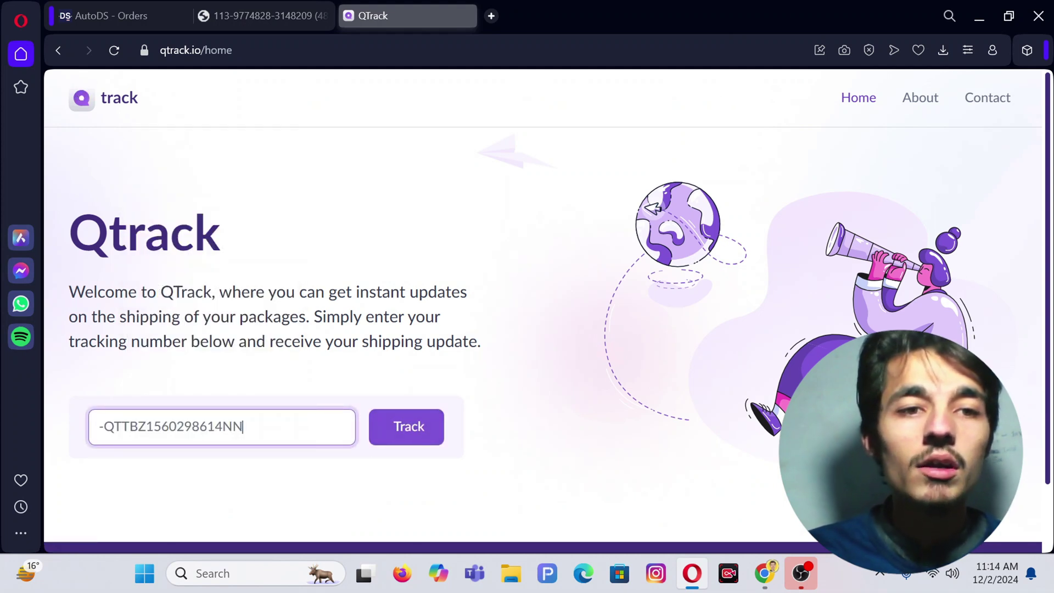
pyautogui.click(93, 427)
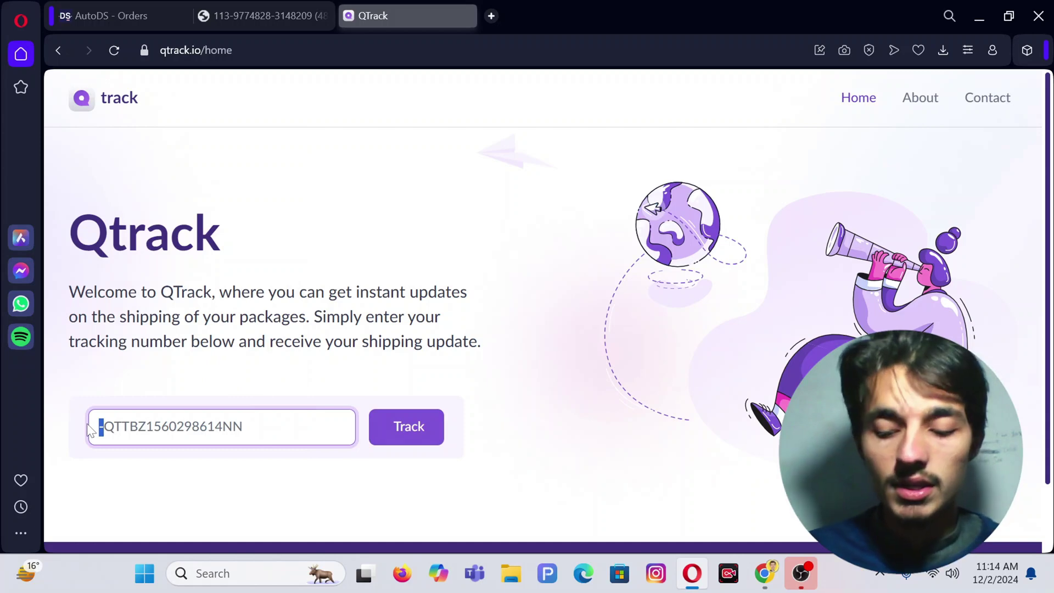
pyautogui.press('Delete')
pyautogui.click(395, 434)
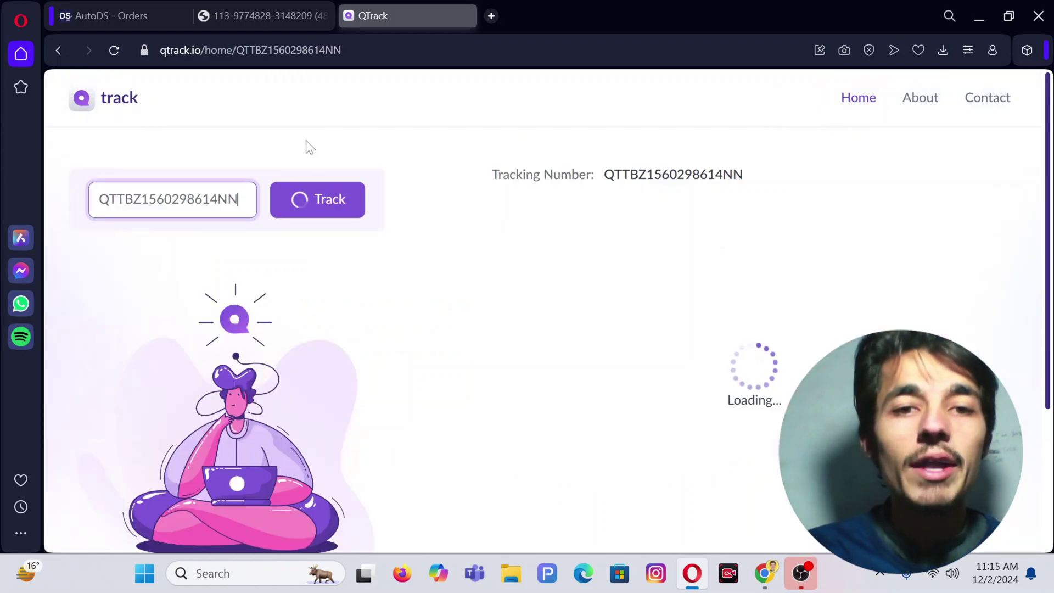
pyautogui.scroll(-2, 796, 337)
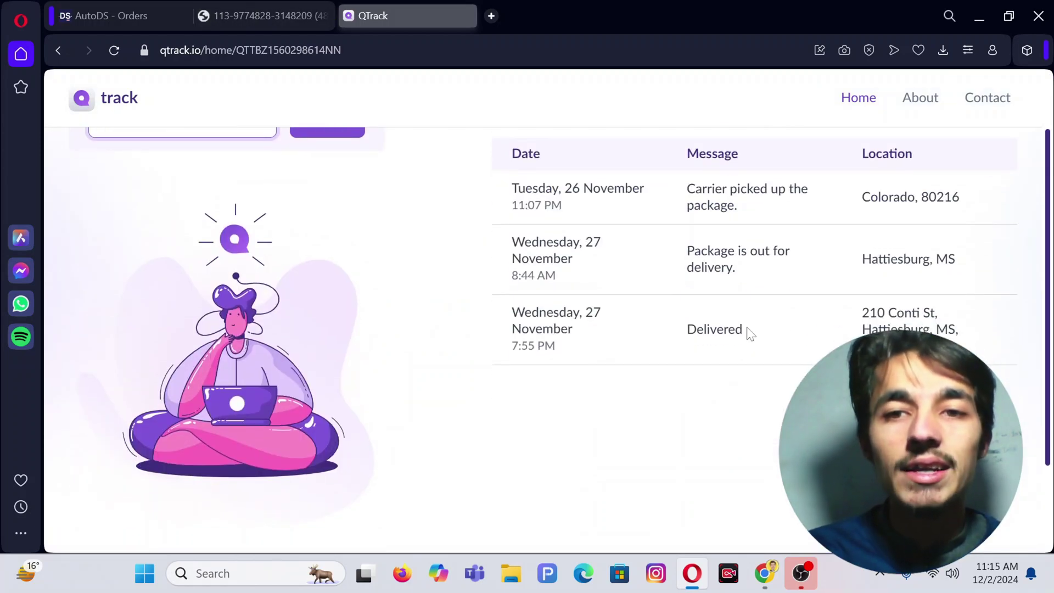
pyautogui.moveTo(749, 332); pyautogui.dragTo(638, 328)
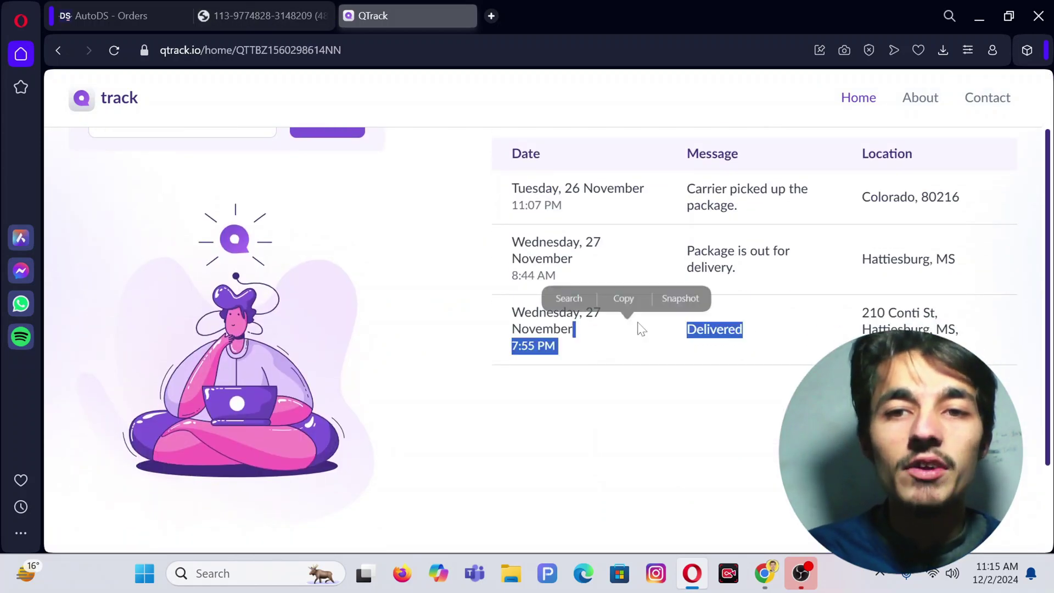
# - Switch to Chrome, show all orders in the eBay Seller Hub and open the soldering tips order delivered Nov 27
pyautogui.click(139, 7)
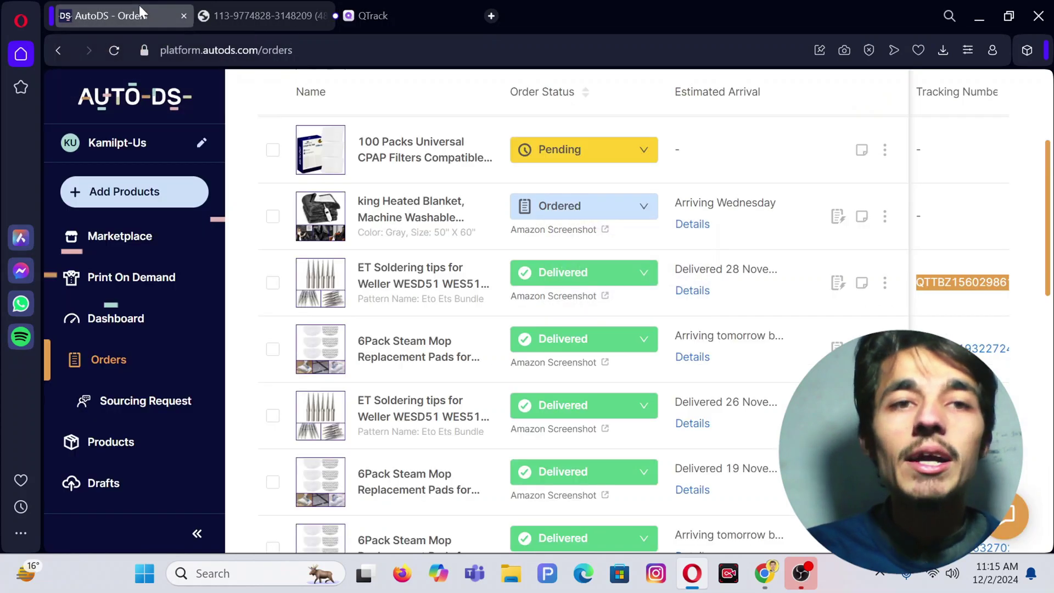
pyautogui.click(765, 573)
pyautogui.scroll(-1, 423, 334)
pyautogui.scroll(-4, 423, 334)
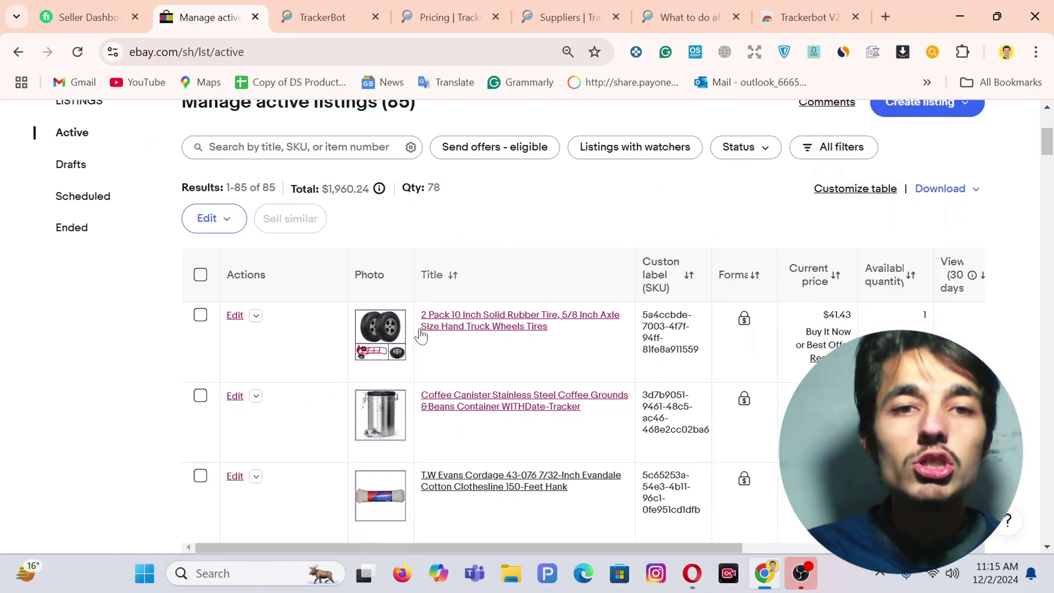
pyautogui.scroll(5, 255, 218)
pyautogui.moveTo(73, 290)
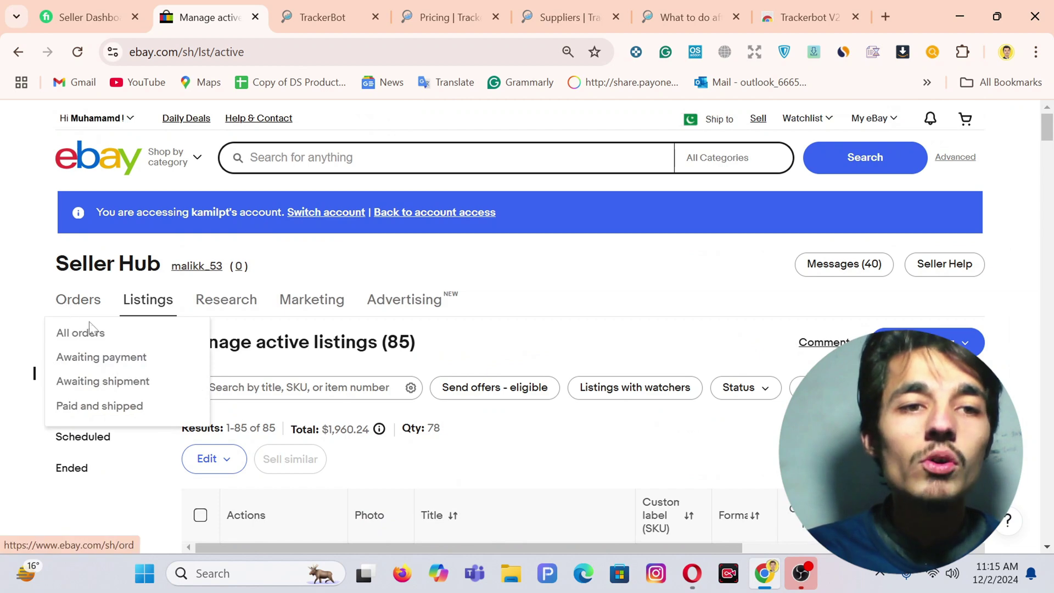
pyautogui.click(80, 336)
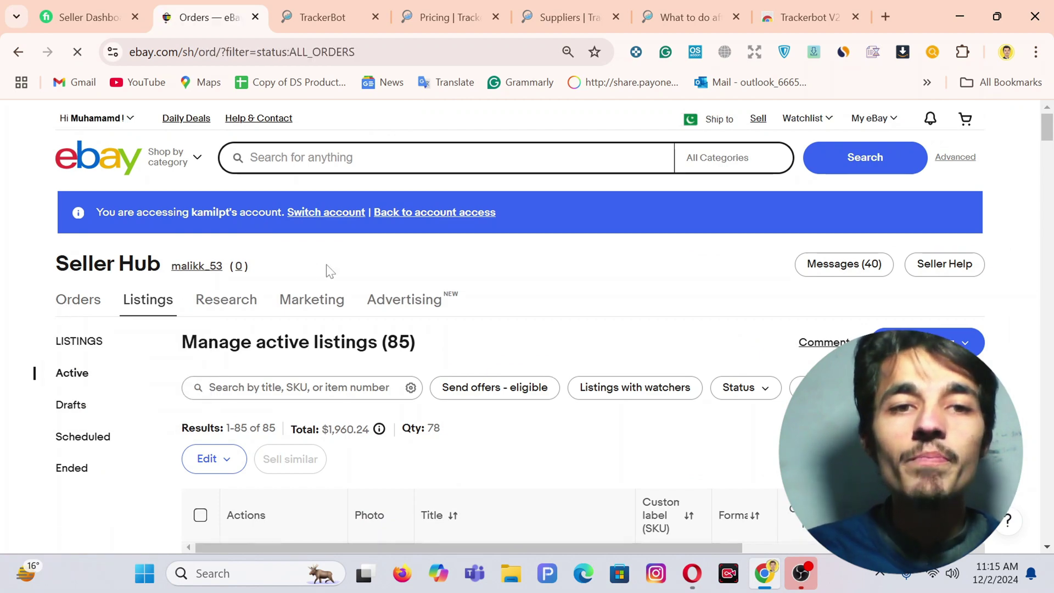
pyautogui.scroll(-15, 429, 282)
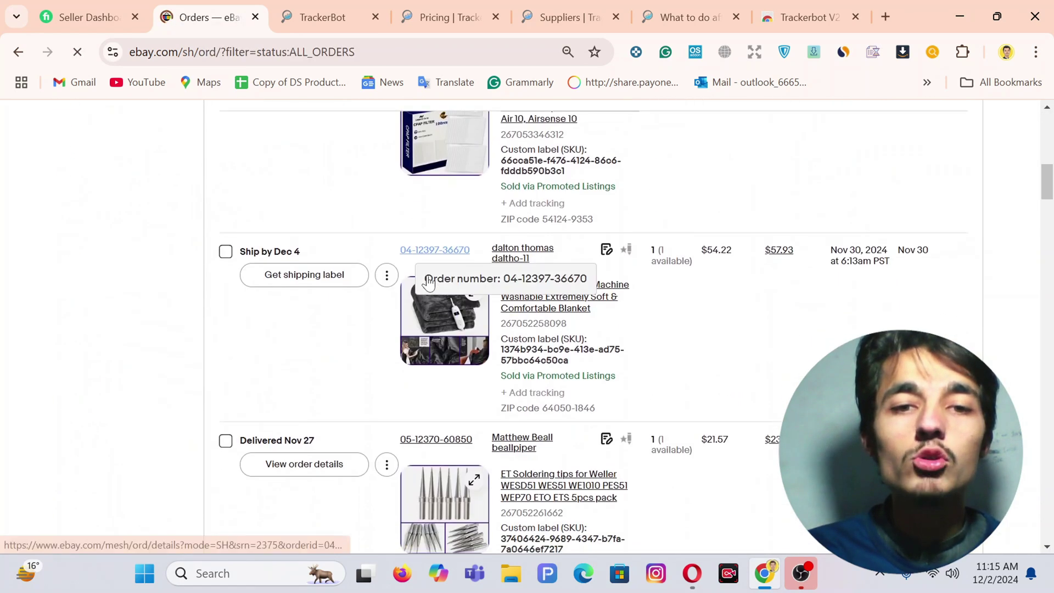
pyautogui.click(425, 200)
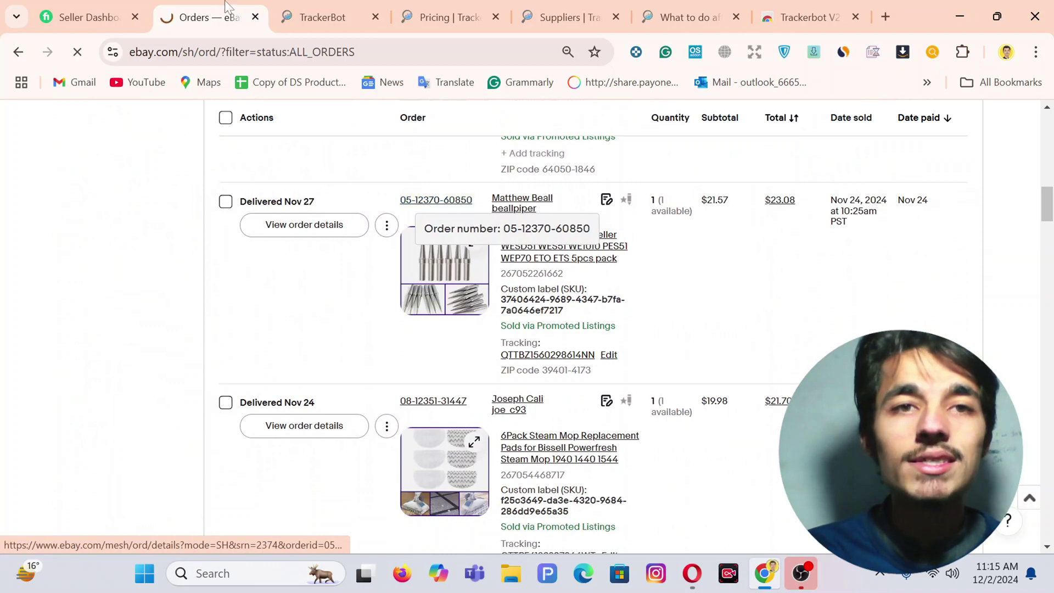
# - View the tracking number and carrier in the item's tracking editor, and close it without changes
pyautogui.scroll(-7, 318, 268)
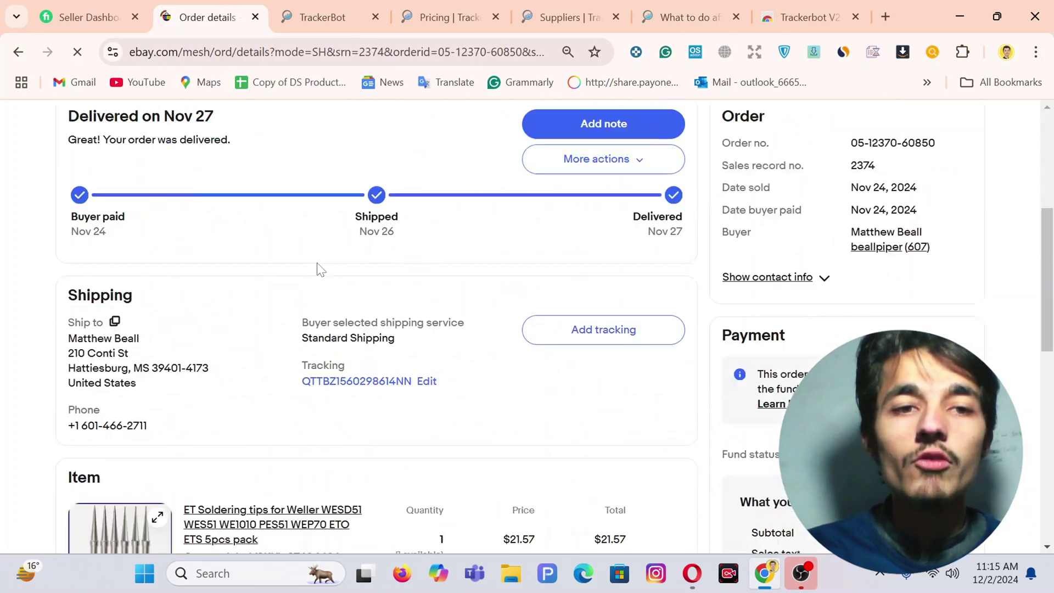
pyautogui.scroll(-2, 318, 268)
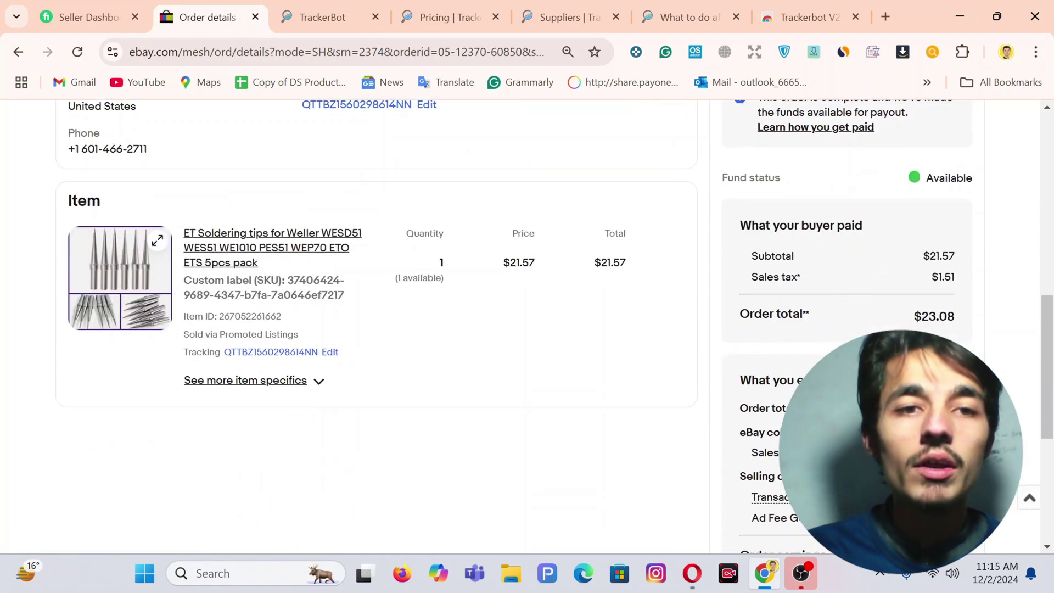
pyautogui.click(330, 352)
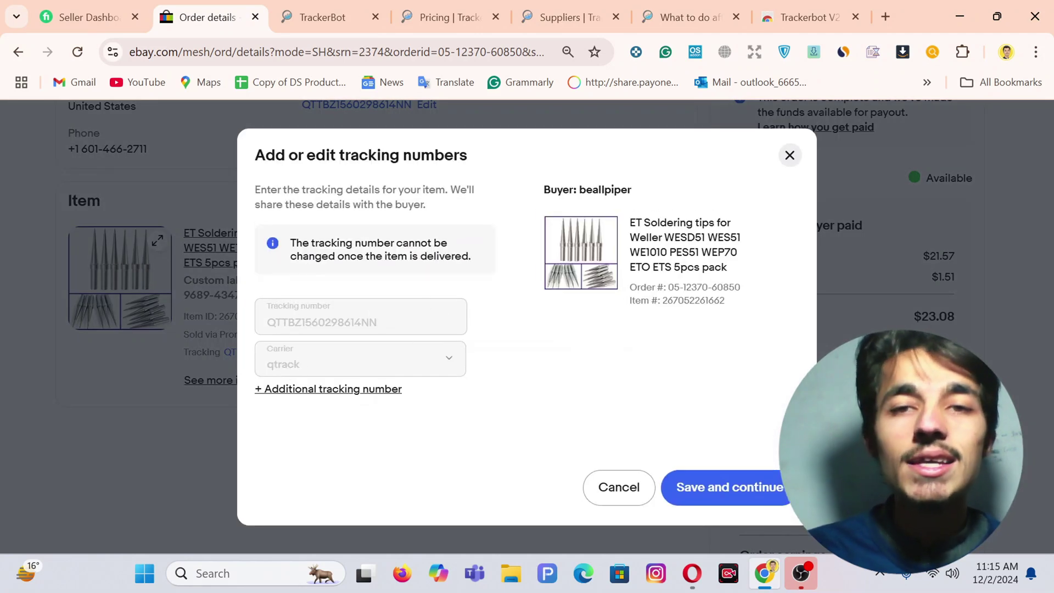
pyautogui.click(789, 156)
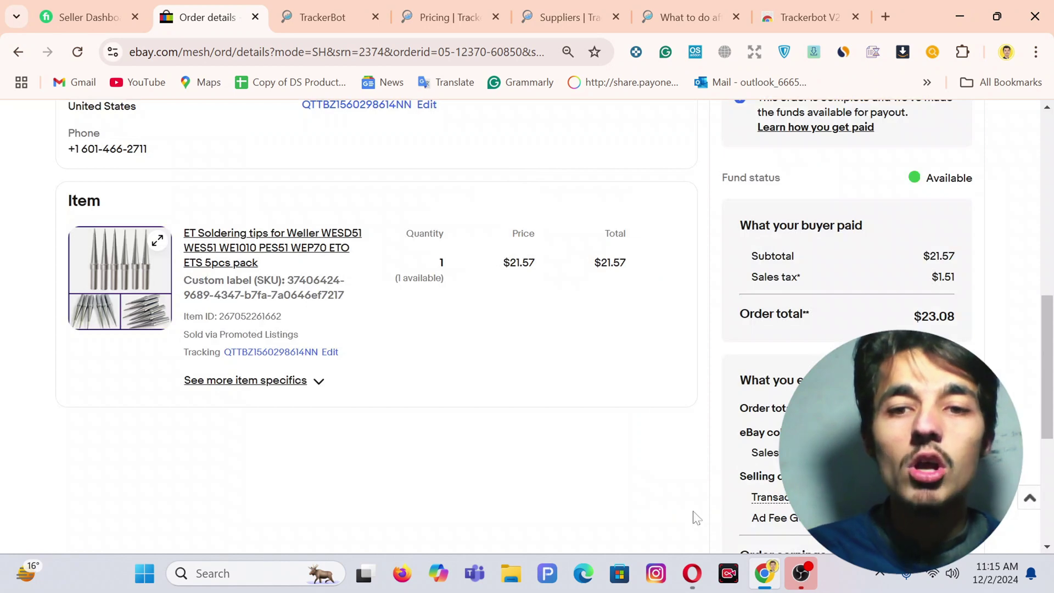
# - Switch back to AutoDS in Opera and review the statuses in the orders list
pyautogui.click(692, 572)
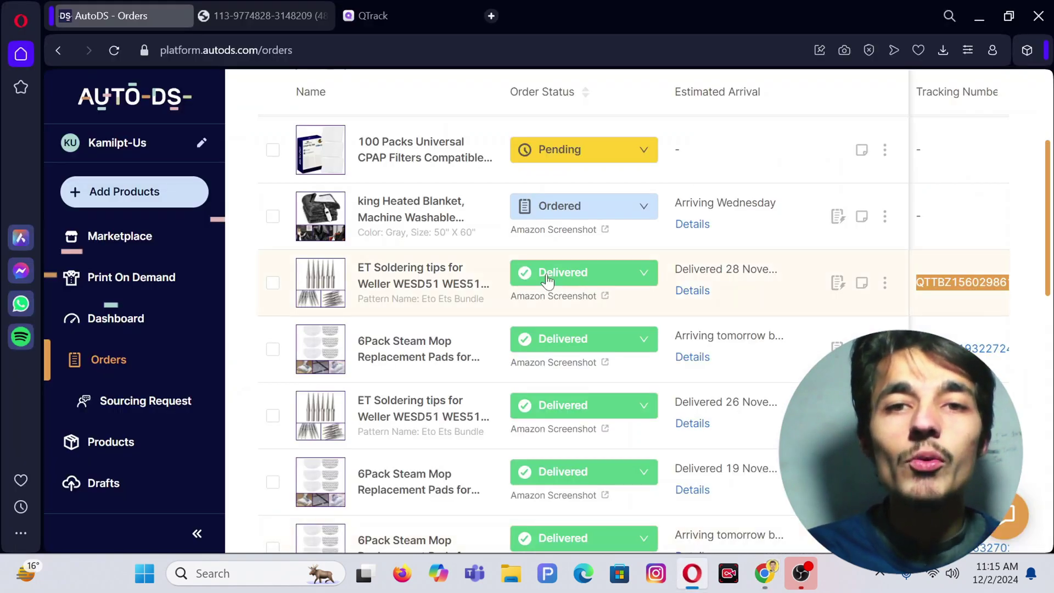
pyautogui.scroll(4, 549, 280)
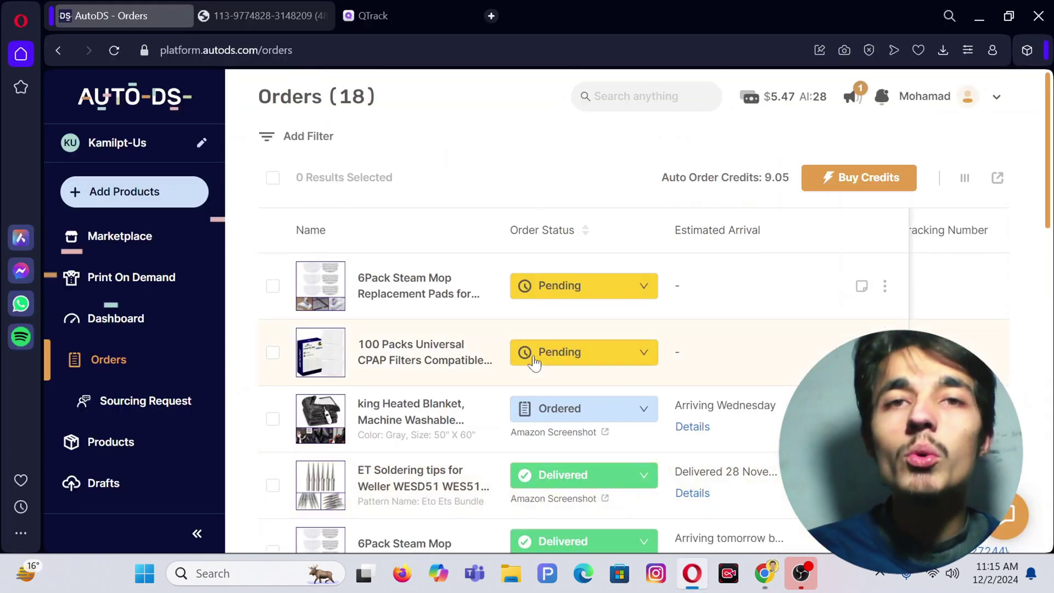
pyautogui.scroll(-4, 534, 362)
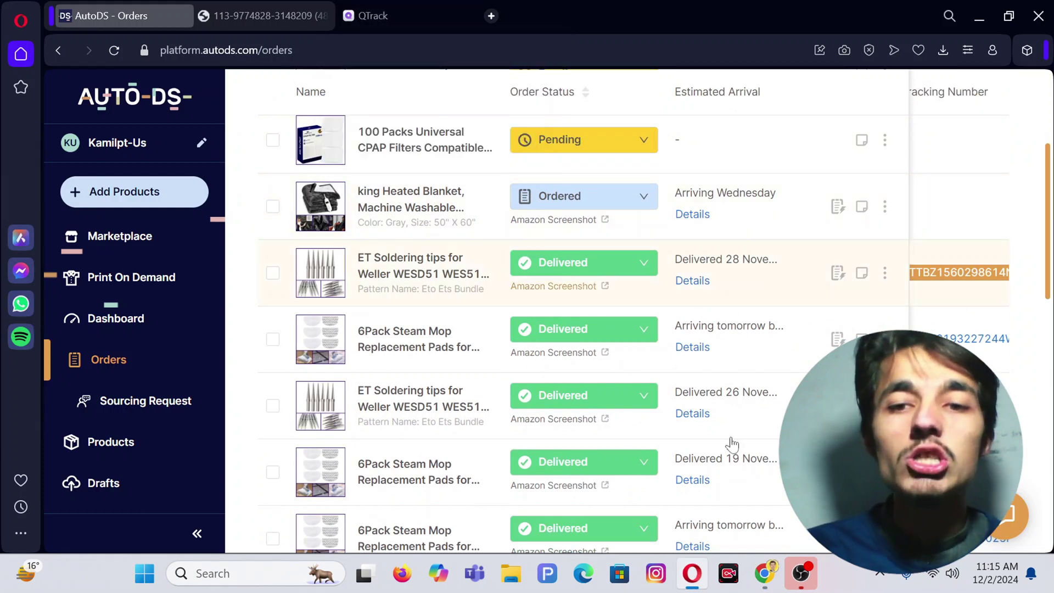
# - Switch to TrackerBot in Chrome and look over the dashboard's tracking credits and order filters
pyautogui.click(763, 573)
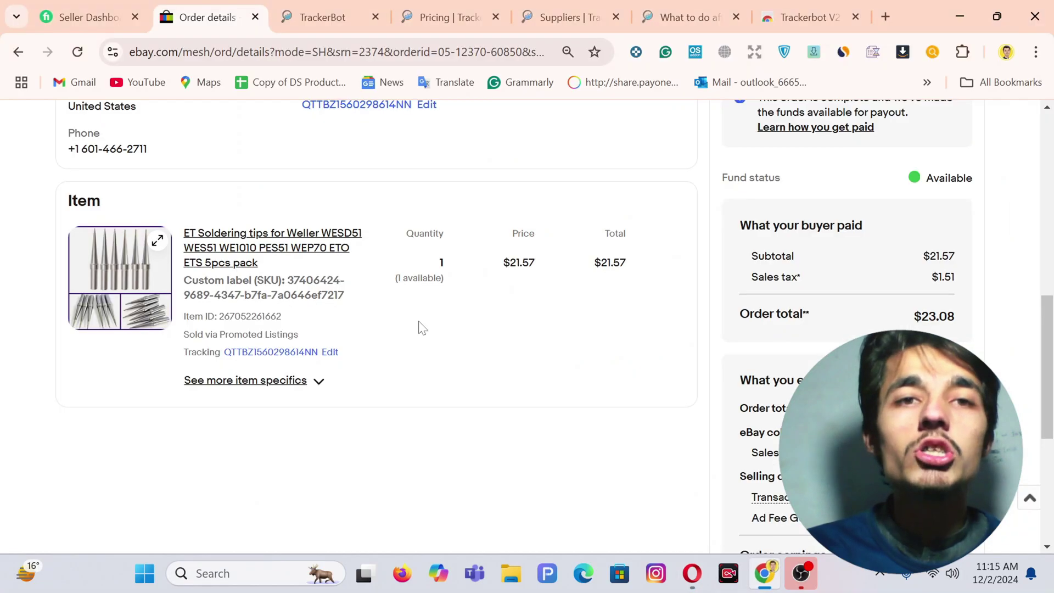
pyautogui.click(319, 18)
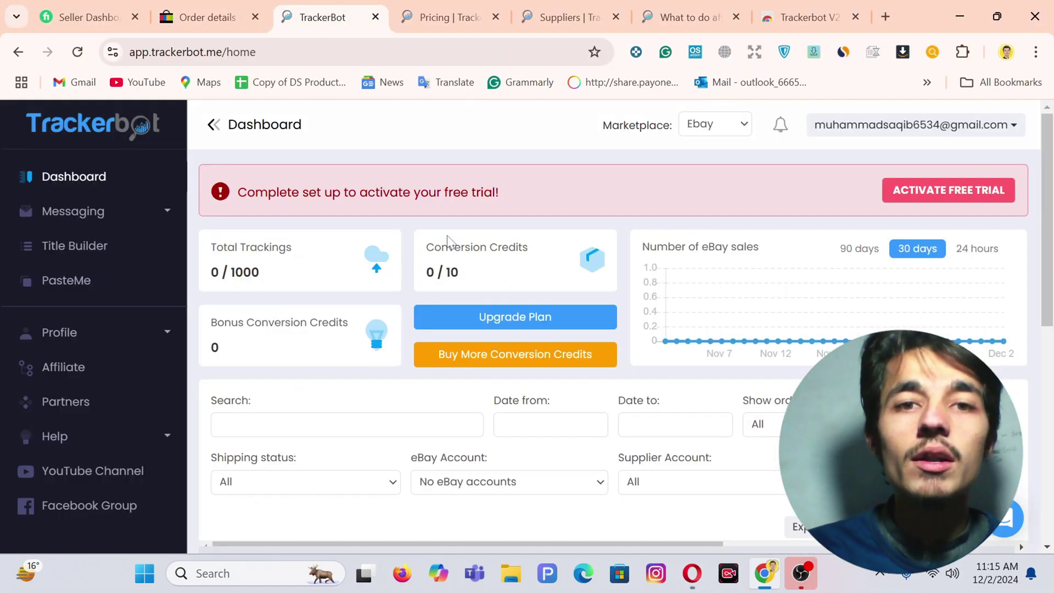
pyautogui.scroll(-6, 386, 317)
pyautogui.scroll(6, 387, 317)
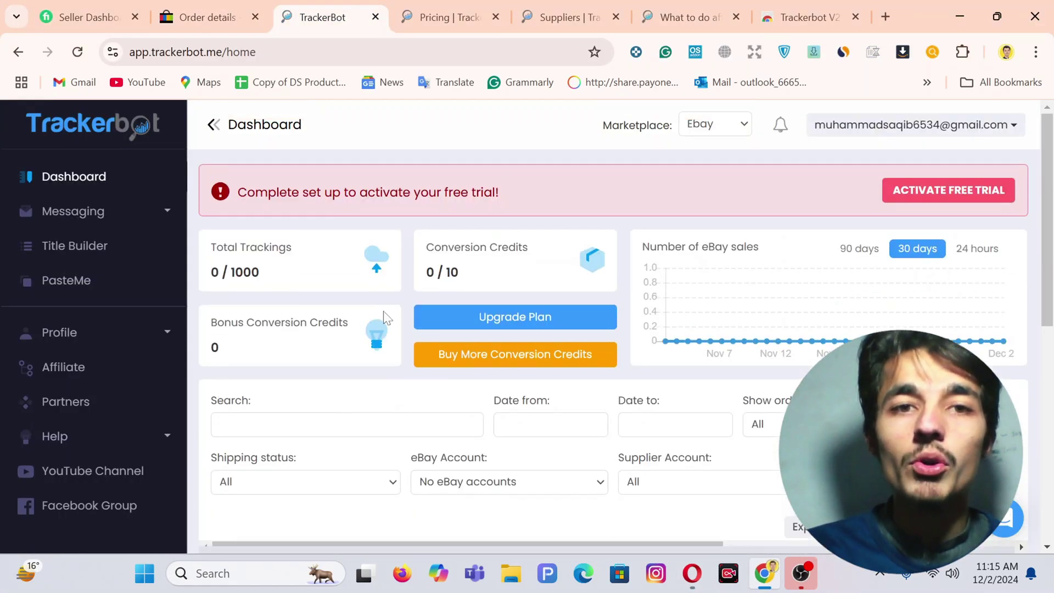
pyautogui.scroll(-2, 385, 314)
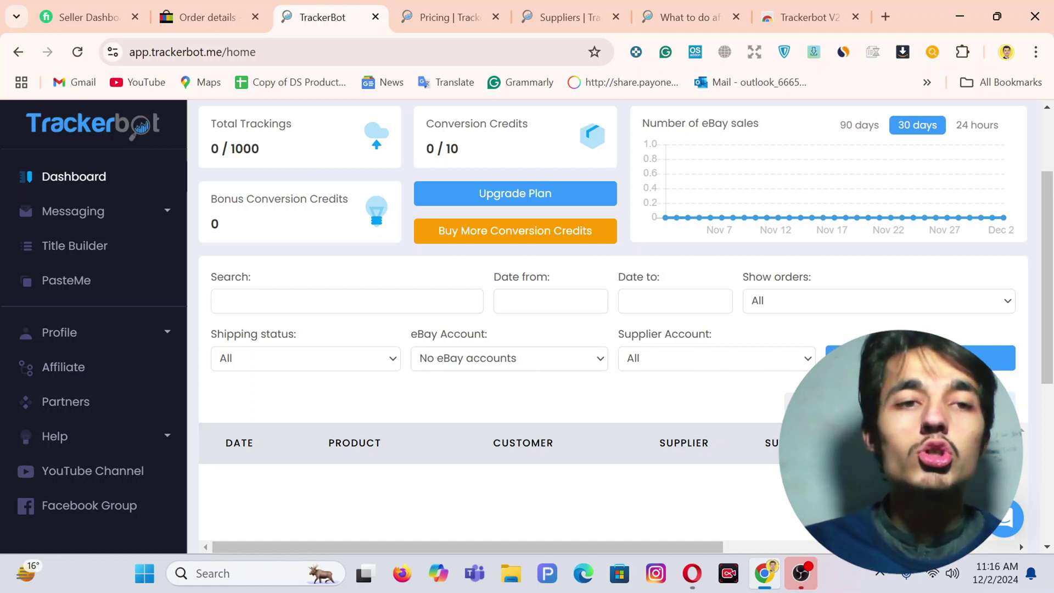
# - Open the eBay settings under the profile and choose Aquiline as the carrier for Amazon trackings conversion
pyautogui.click(82, 332)
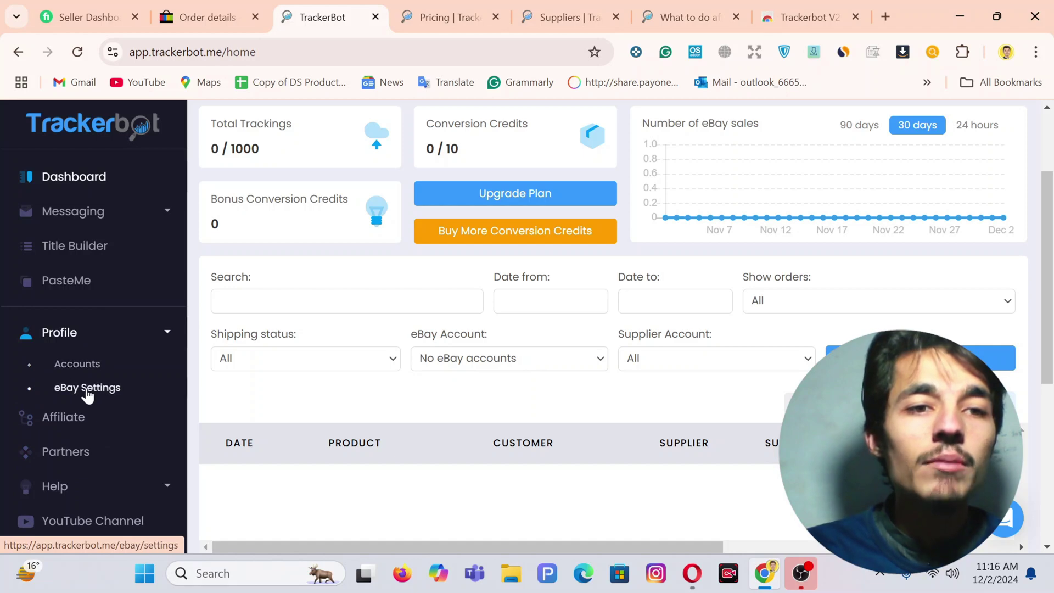
pyautogui.click(85, 390)
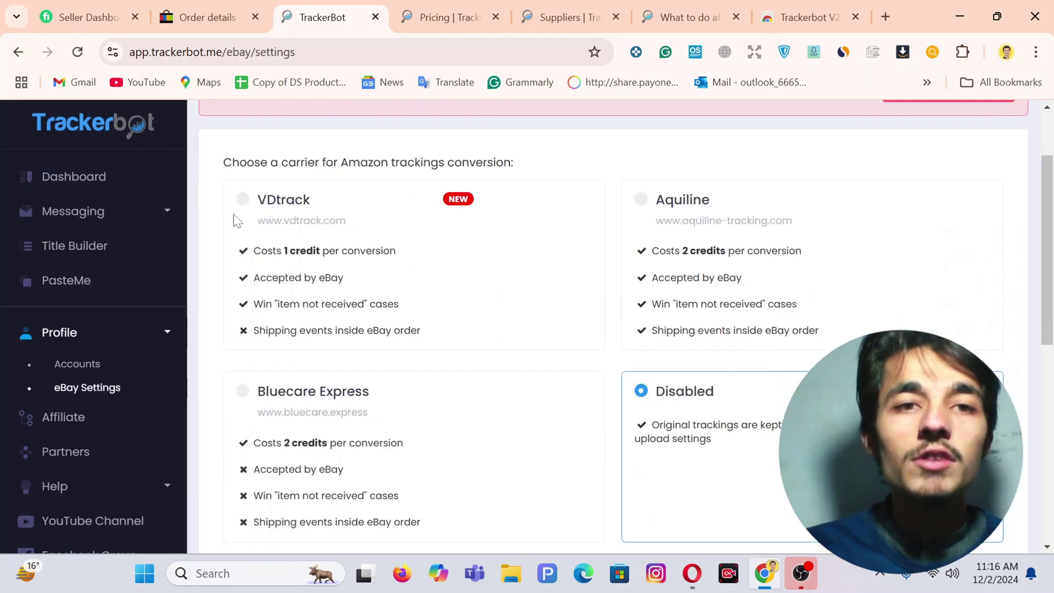
pyautogui.click(242, 201)
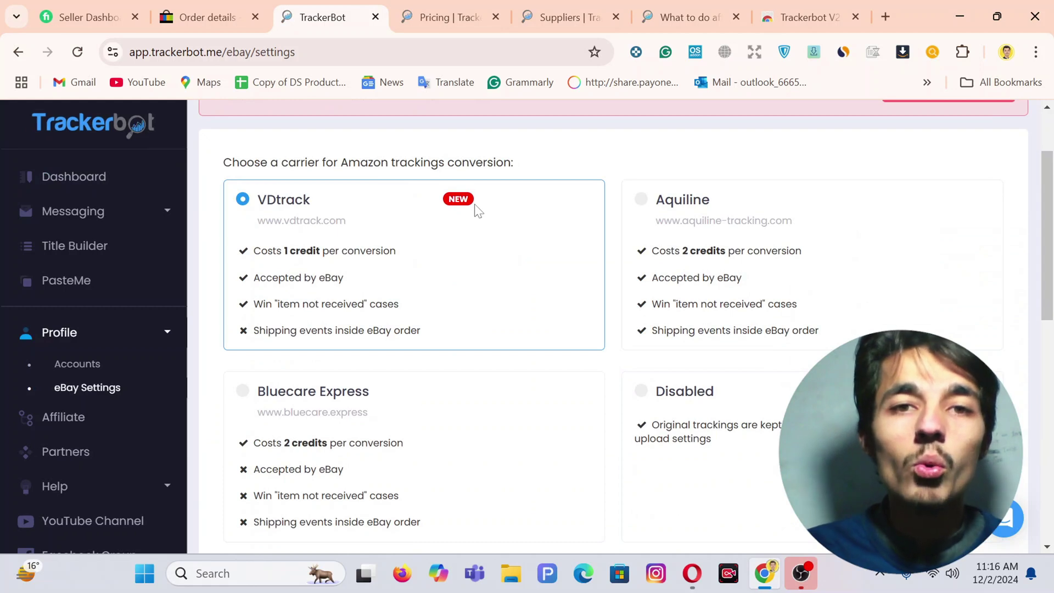
pyautogui.click(640, 200)
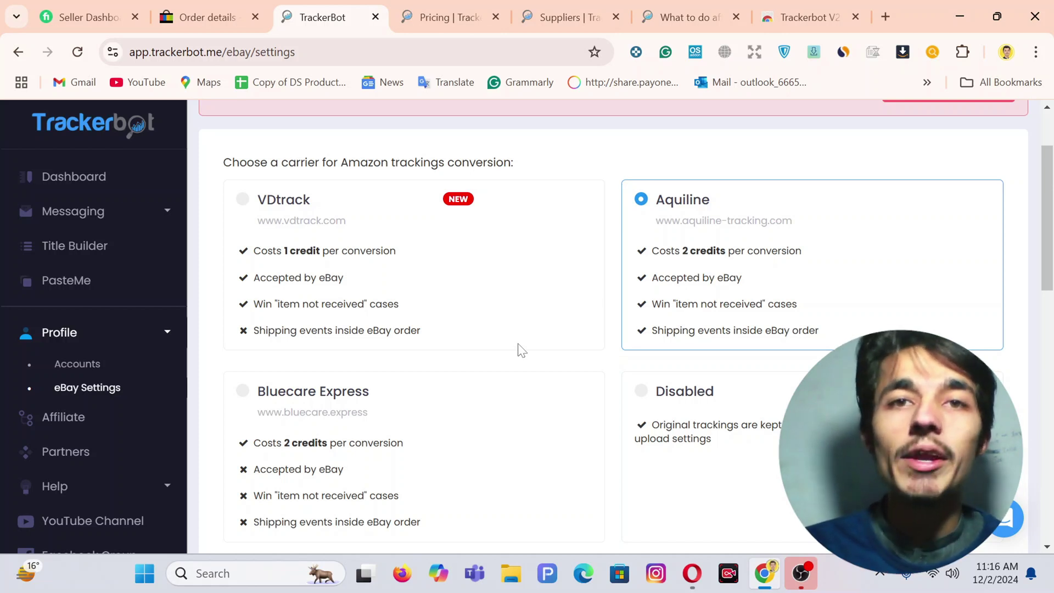
# - Compare the credit costs and eBay acceptance of the VDtrack, Aquiline and Bluecare Express carriers in the conversion options
pyautogui.scroll(-2, 347, 433)
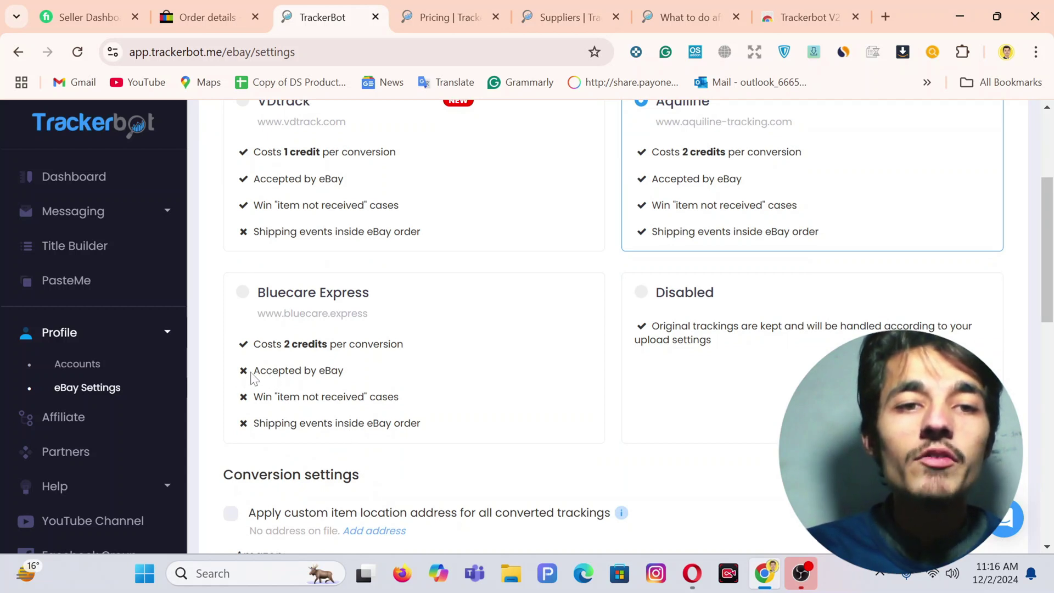
pyautogui.moveTo(251, 373)
pyautogui.mouseDown()
pyautogui.moveTo(341, 372)
pyautogui.moveTo(250, 373)
pyautogui.mouseUp()
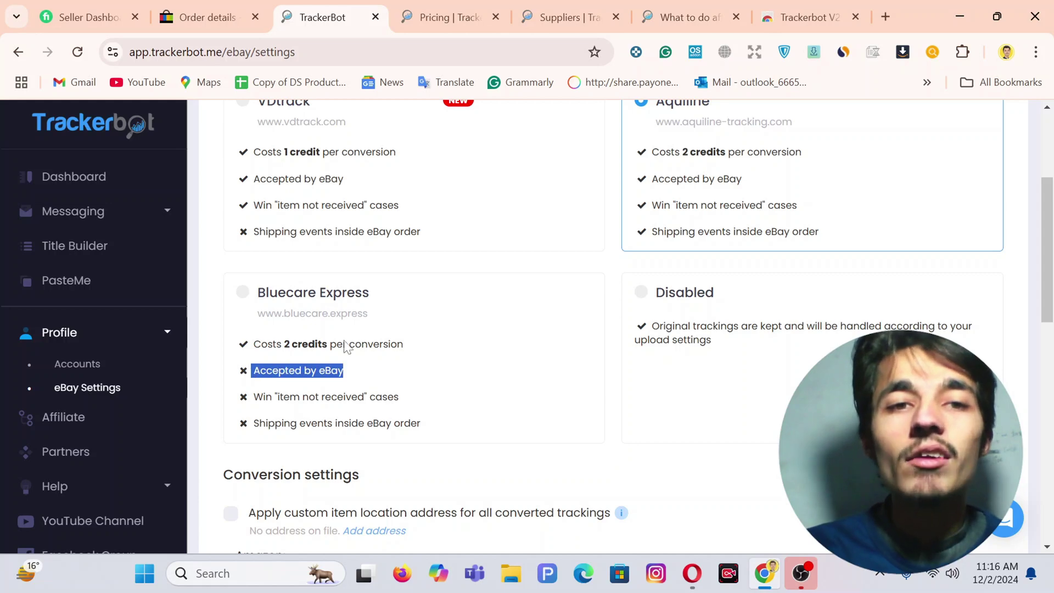
pyautogui.scroll(3, 421, 295)
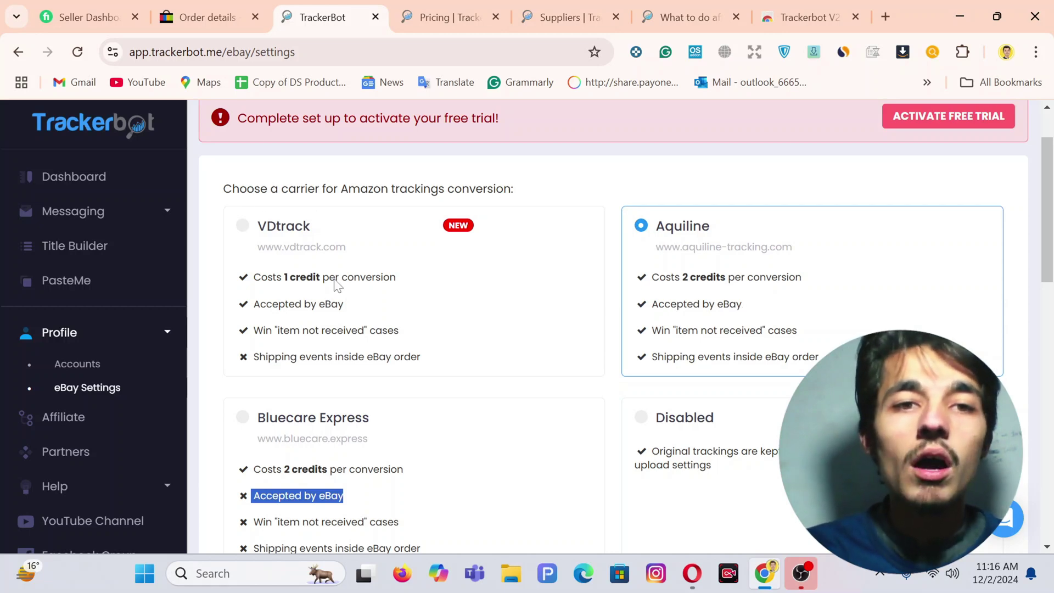
pyautogui.scroll(2, 312, 298)
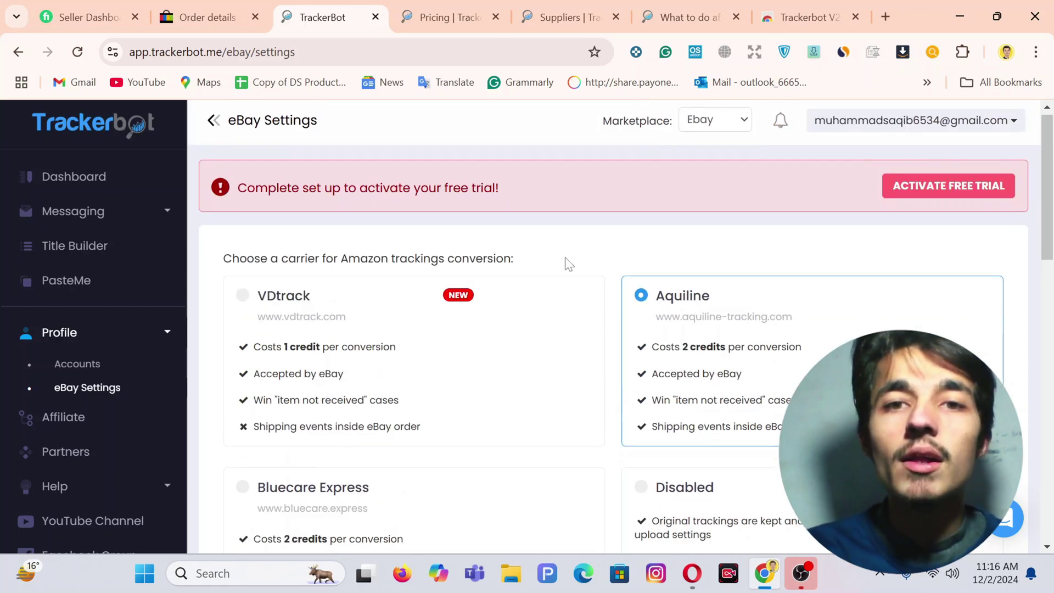
# - Load the TrackerBot dashboard, then enlarge the Trackerbot V2 extension's store screenshot and examine its tracking number and carrier columns
pyautogui.click(803, 6)
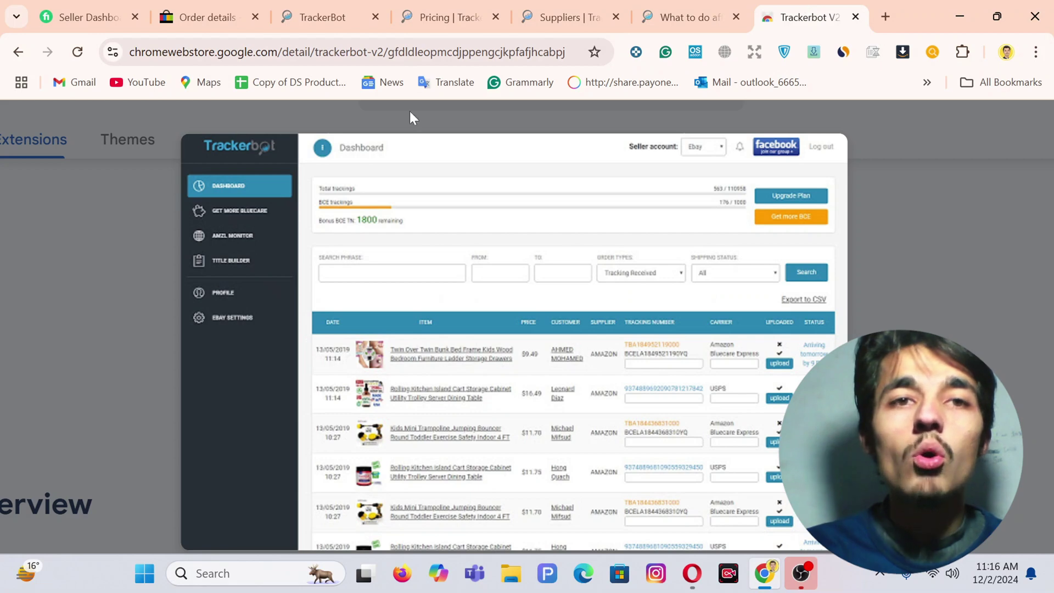
pyautogui.click(308, 2)
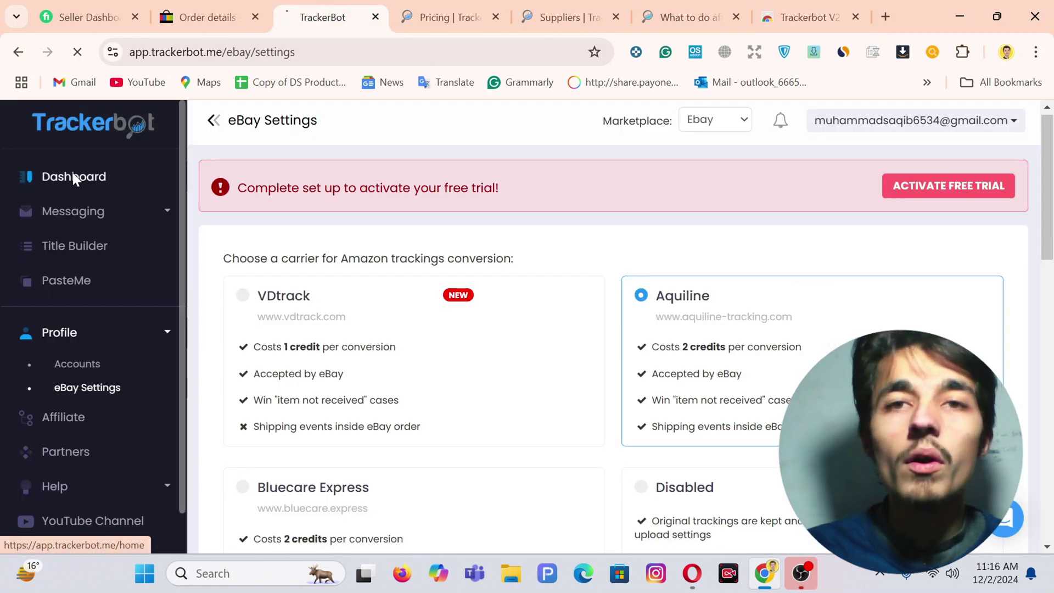
pyautogui.click(802, 8)
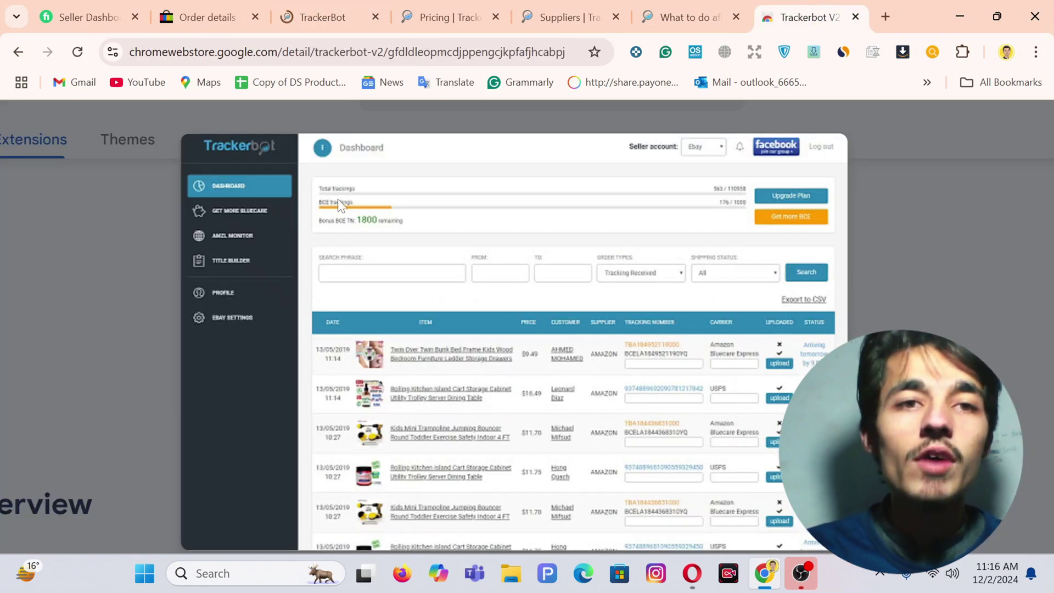
pyautogui.click(510, 226)
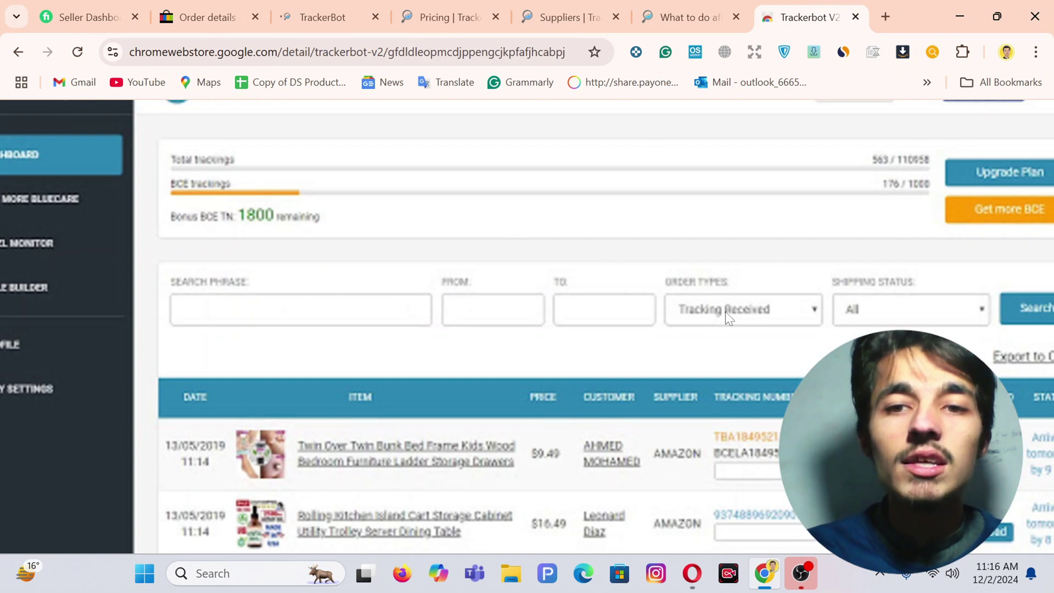
pyautogui.moveTo(616, 287); pyautogui.dragTo(682, 306)
pyautogui.scroll(-3, 687, 302)
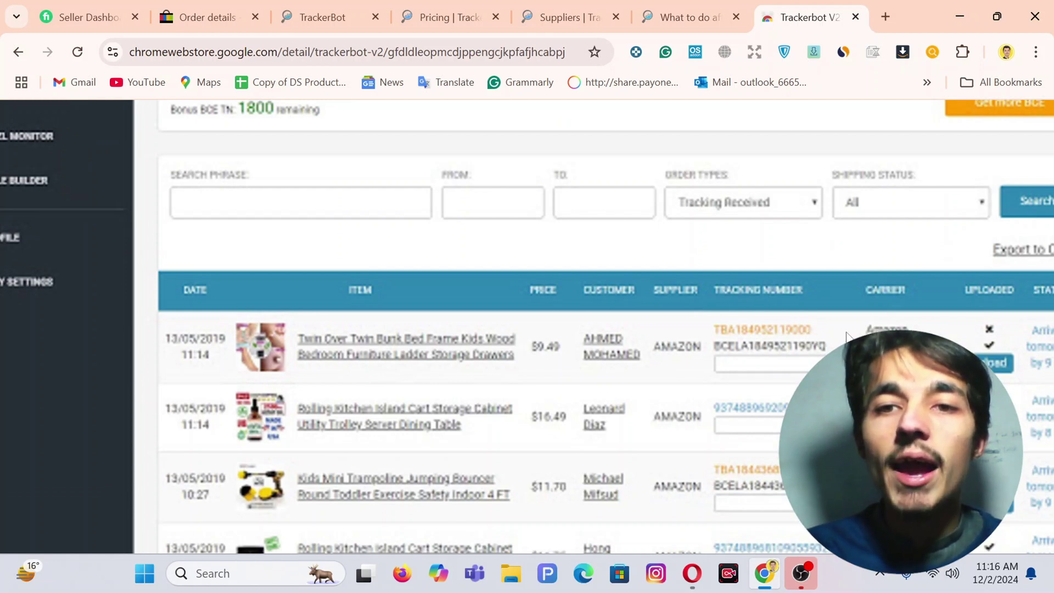
pyautogui.moveTo(808, 330); pyautogui.dragTo(687, 343)
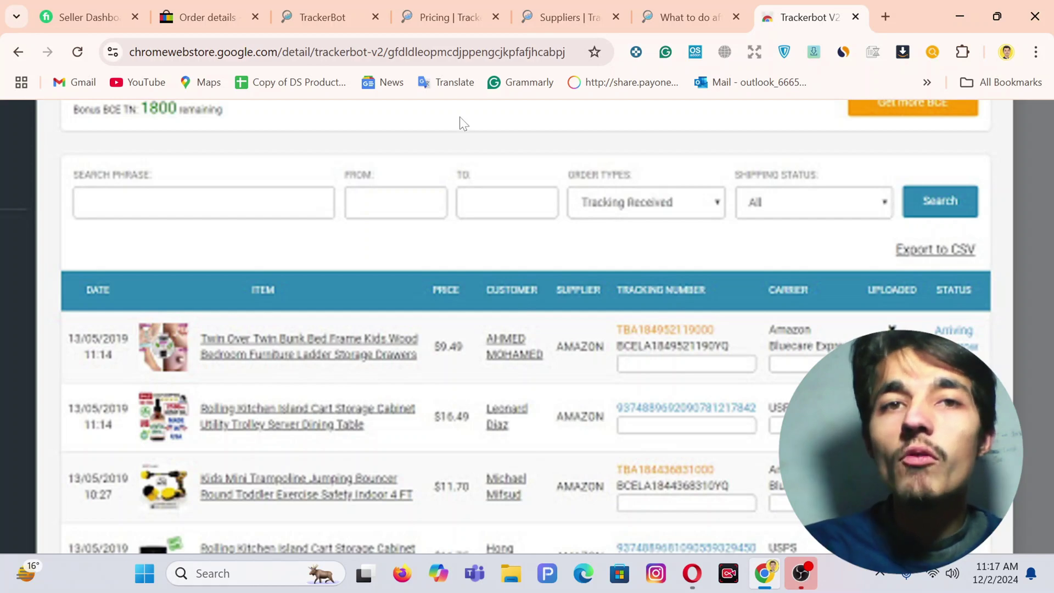
# - Open the TrackerBot pricing page and check the Starter plan for Amazon tracking conversion
pyautogui.click(315, 3)
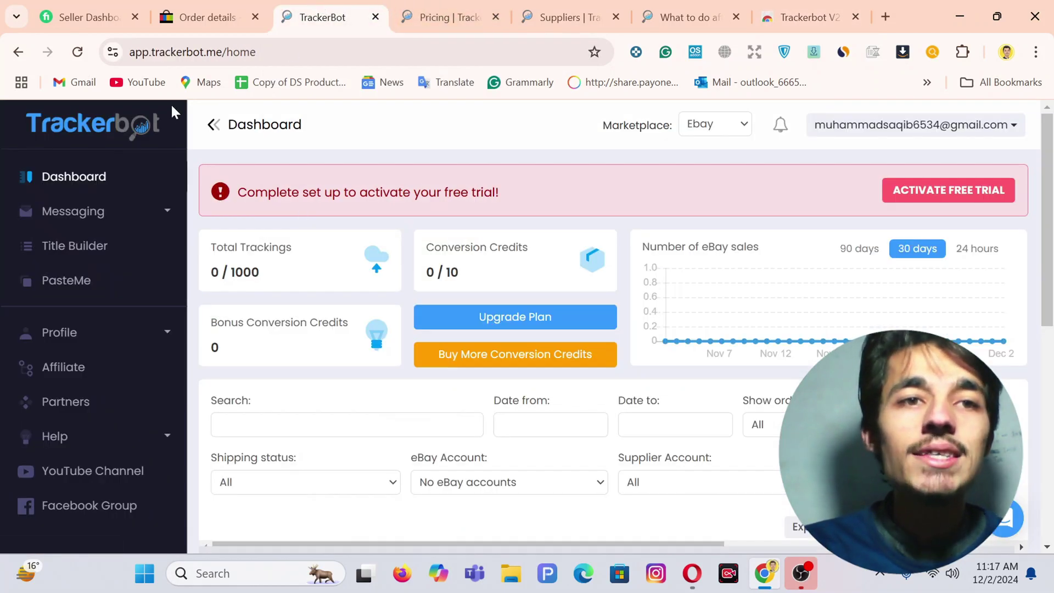
pyautogui.click(454, 12)
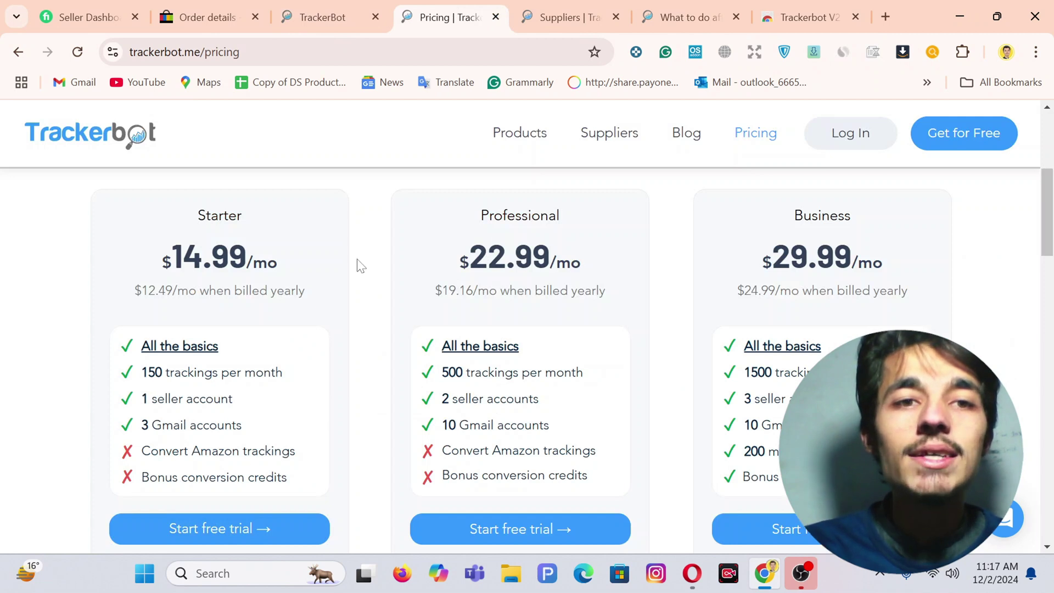
pyautogui.moveTo(254, 216); pyautogui.dragTo(183, 218)
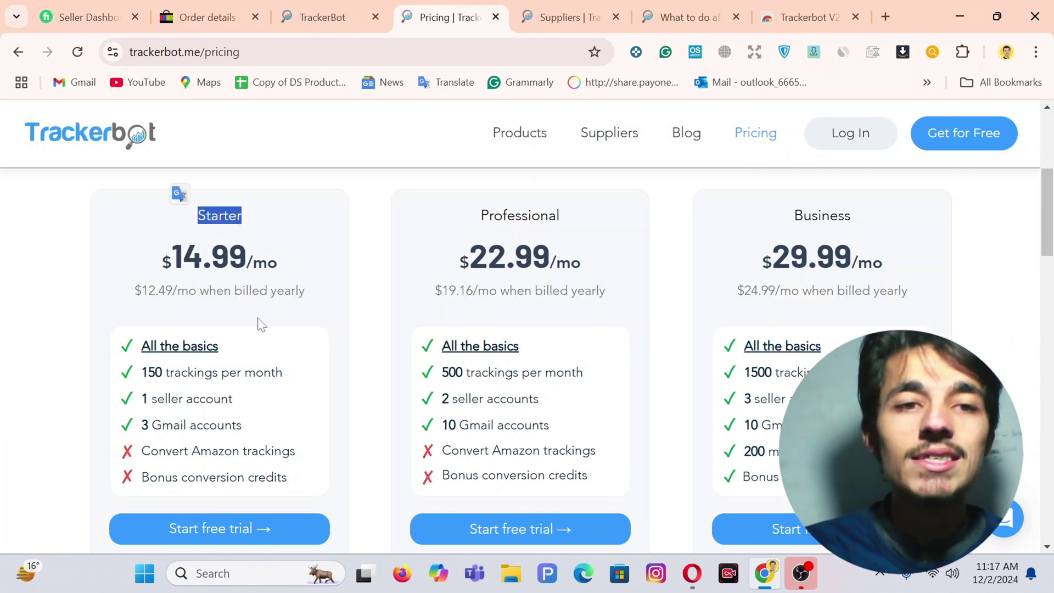
pyautogui.scroll(-1, 223, 269)
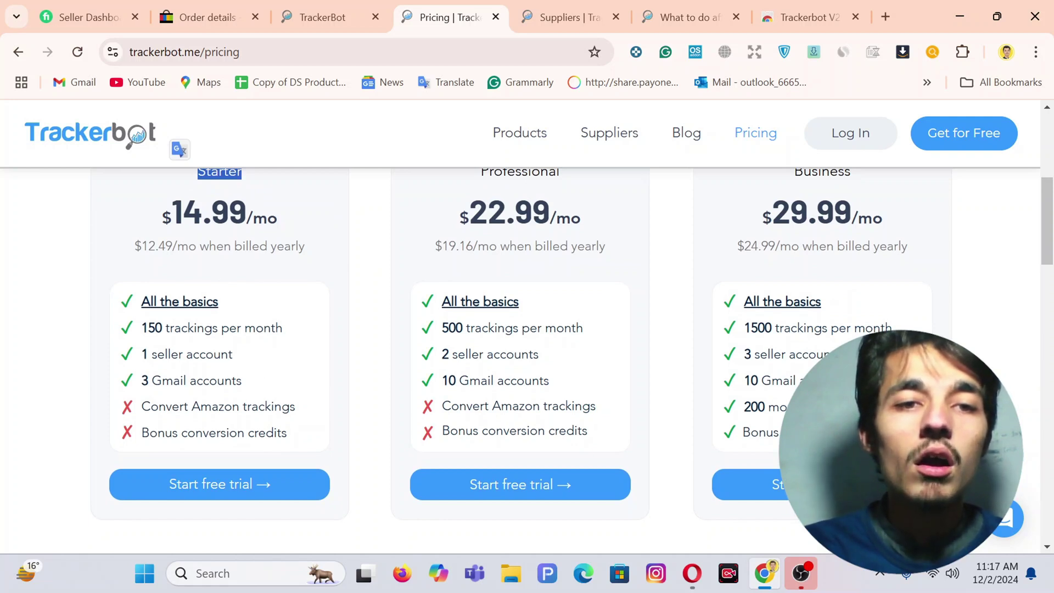
pyautogui.moveTo(308, 413); pyautogui.dragTo(158, 409)
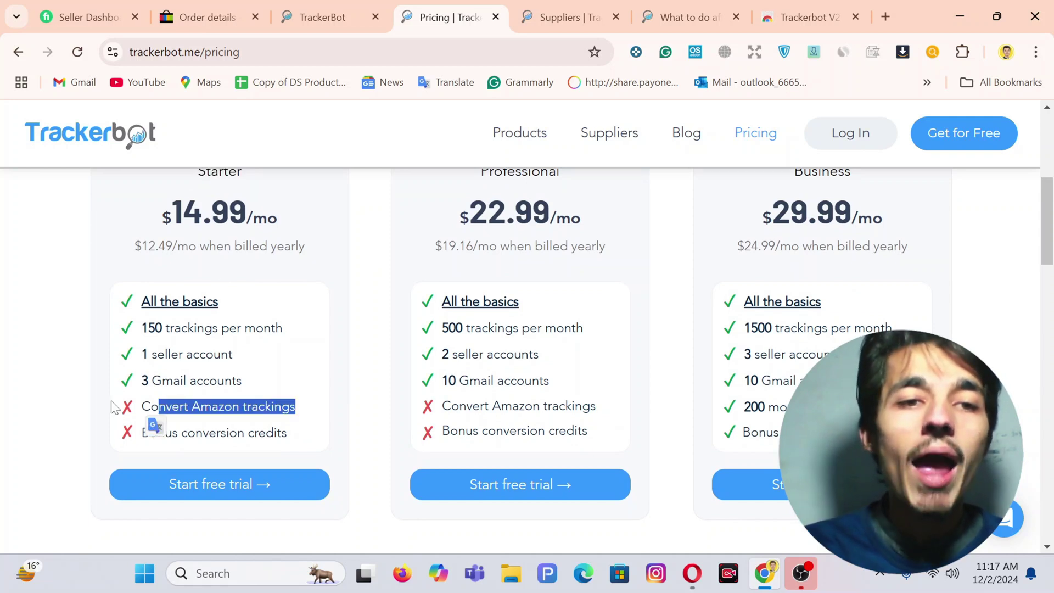
pyautogui.scroll(1, 556, 296)
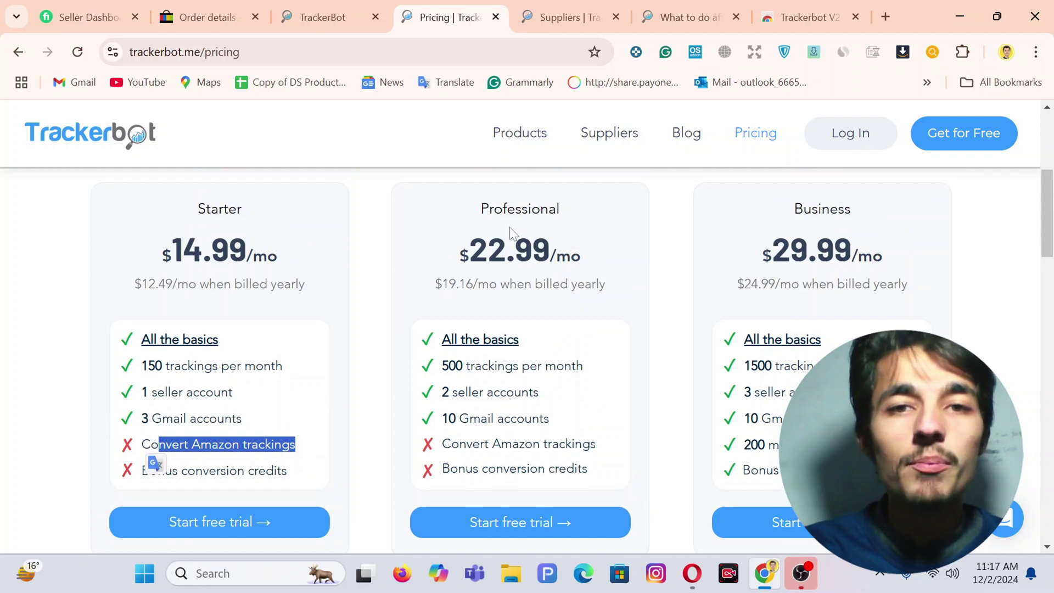
# - Compare the Professional and Business plans' features, and preview the Trackerbot products for eBay and Amazon
pyautogui.scroll(-1, 805, 239)
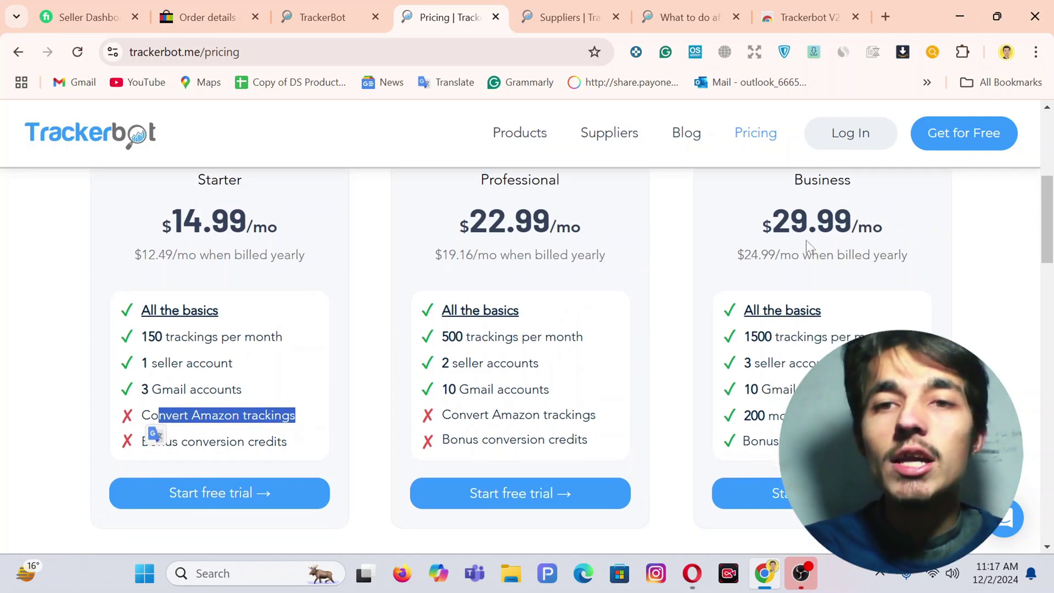
pyautogui.scroll(1, 823, 231)
pyautogui.moveTo(855, 208); pyautogui.dragTo(772, 211)
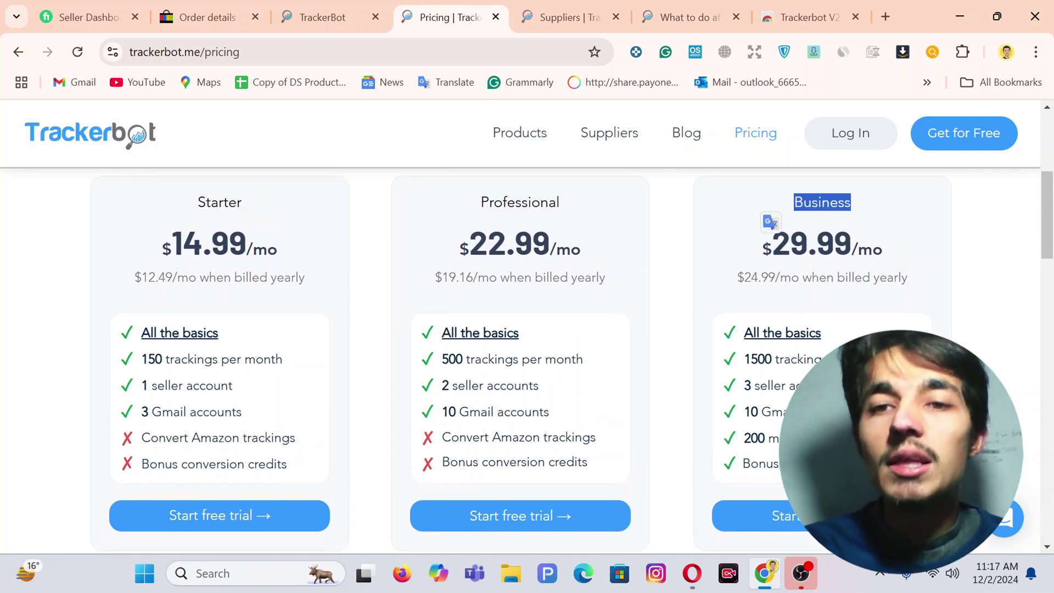
pyautogui.scroll(-1, 772, 267)
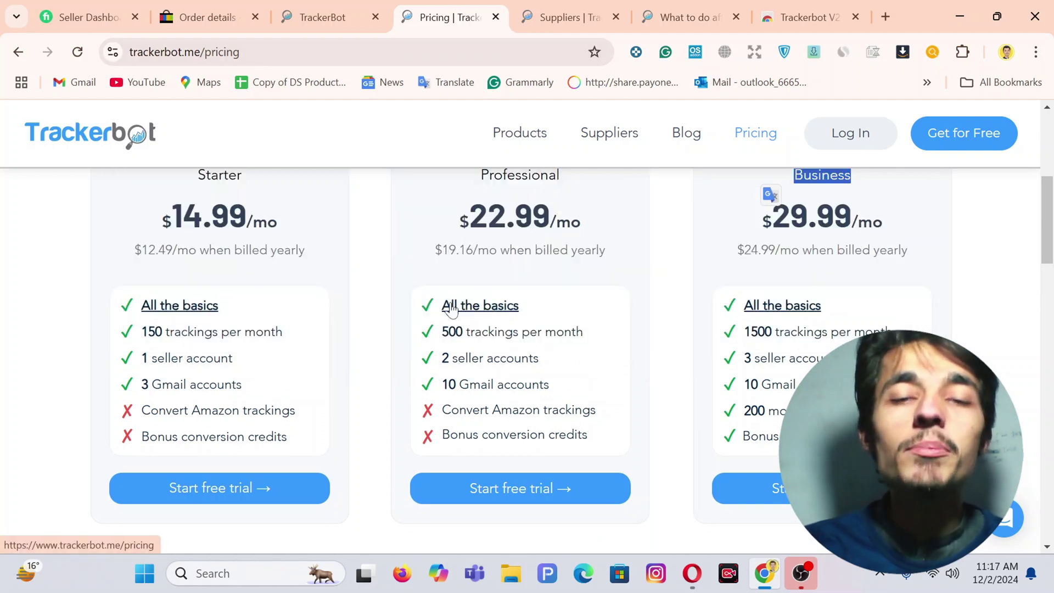
pyautogui.moveTo(520, 132)
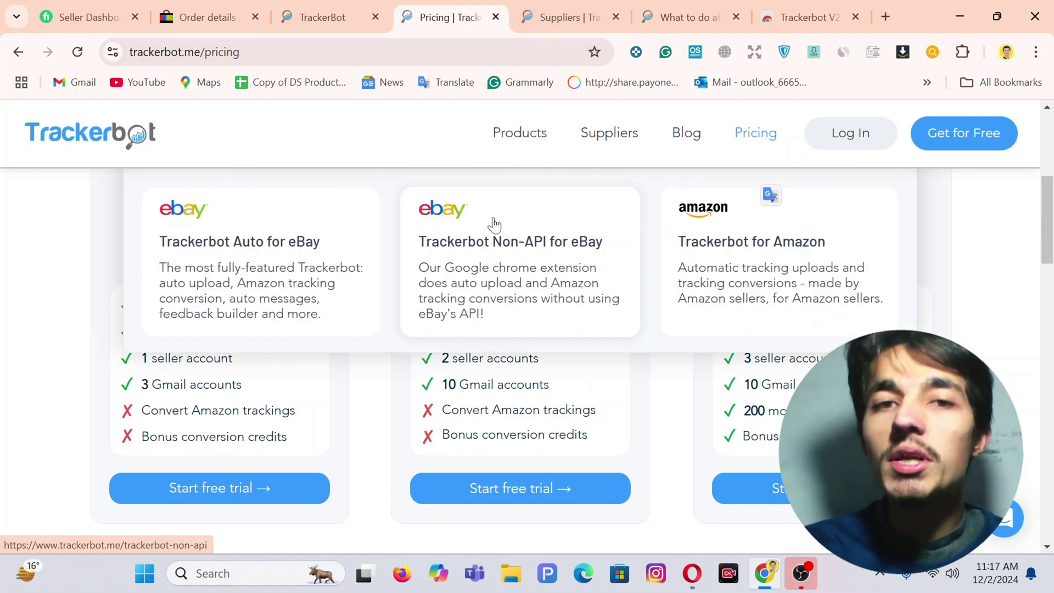
pyautogui.scroll(1, 494, 398)
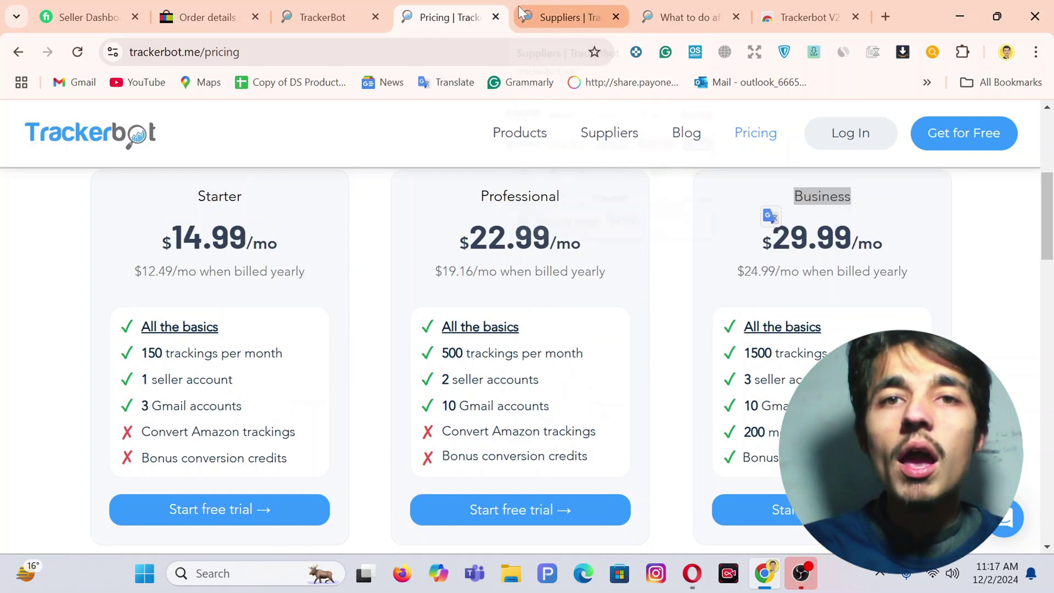
# - Open TrackerBot's Suppliers page and look through the full list of supported suppliers
pyautogui.click(566, 17)
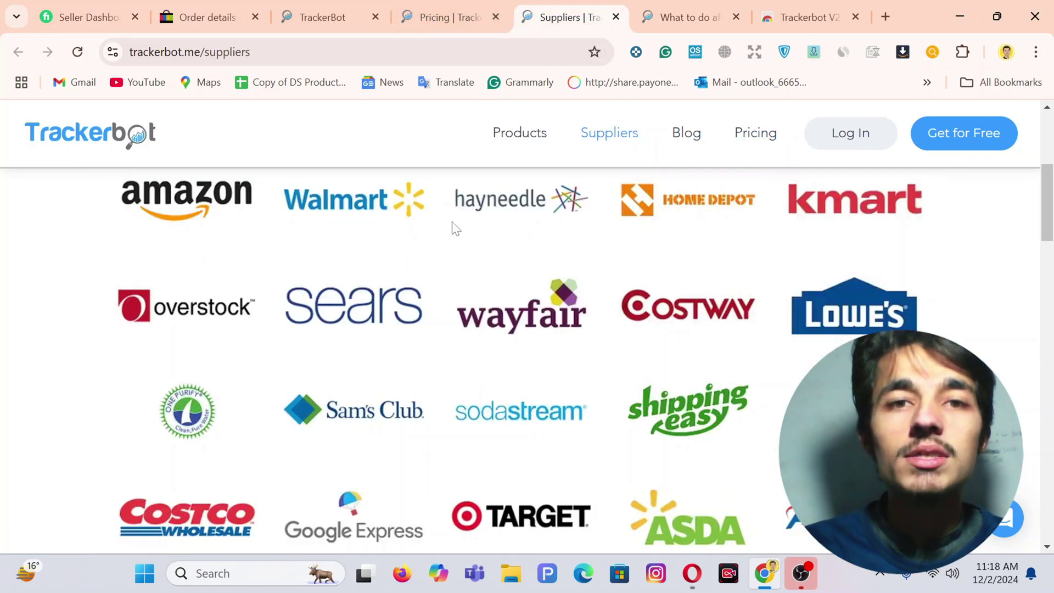
pyautogui.scroll(5, 455, 228)
pyautogui.scroll(-1, 376, 226)
pyautogui.scroll(1, 376, 226)
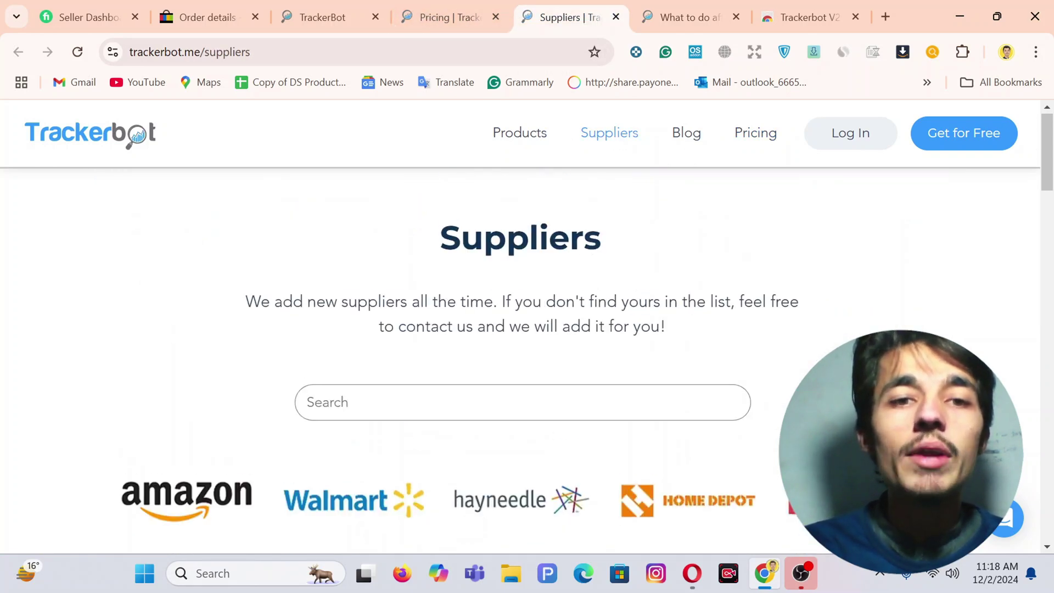
pyautogui.scroll(-3, 231, 335)
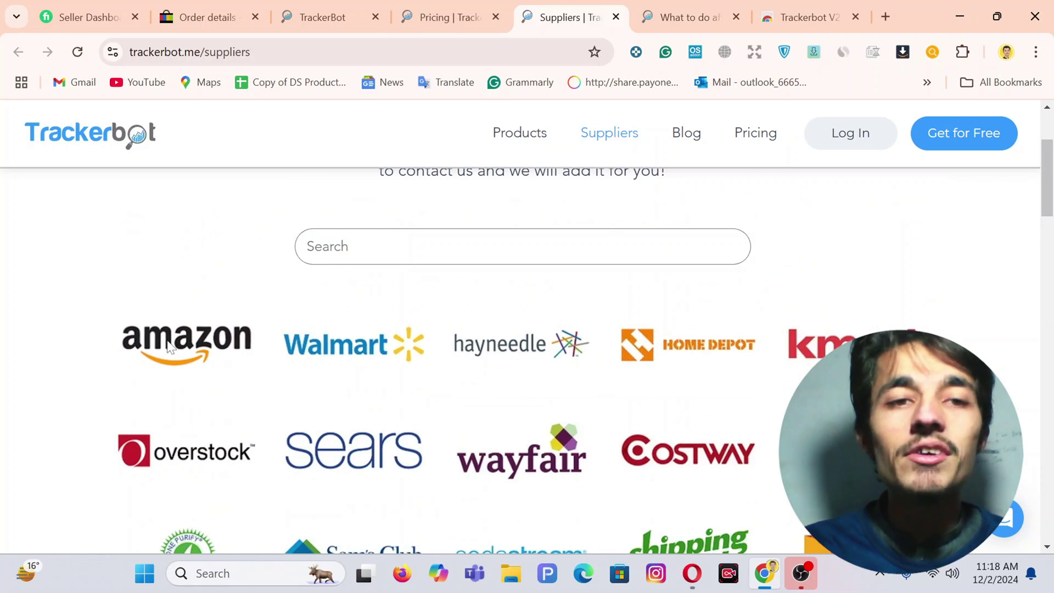
pyautogui.scroll(-3, 372, 343)
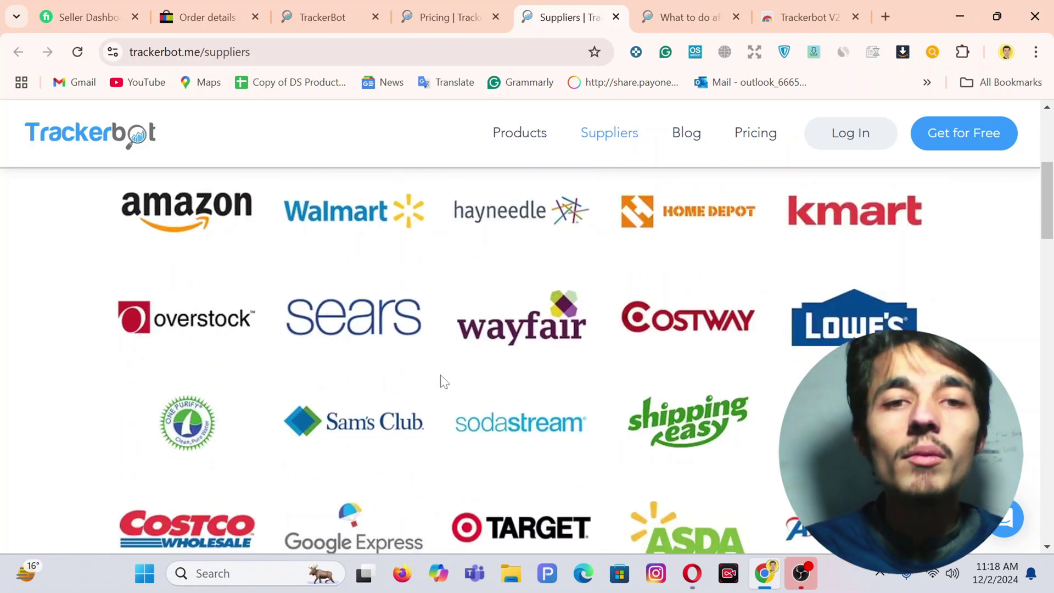
pyautogui.scroll(-6, 565, 313)
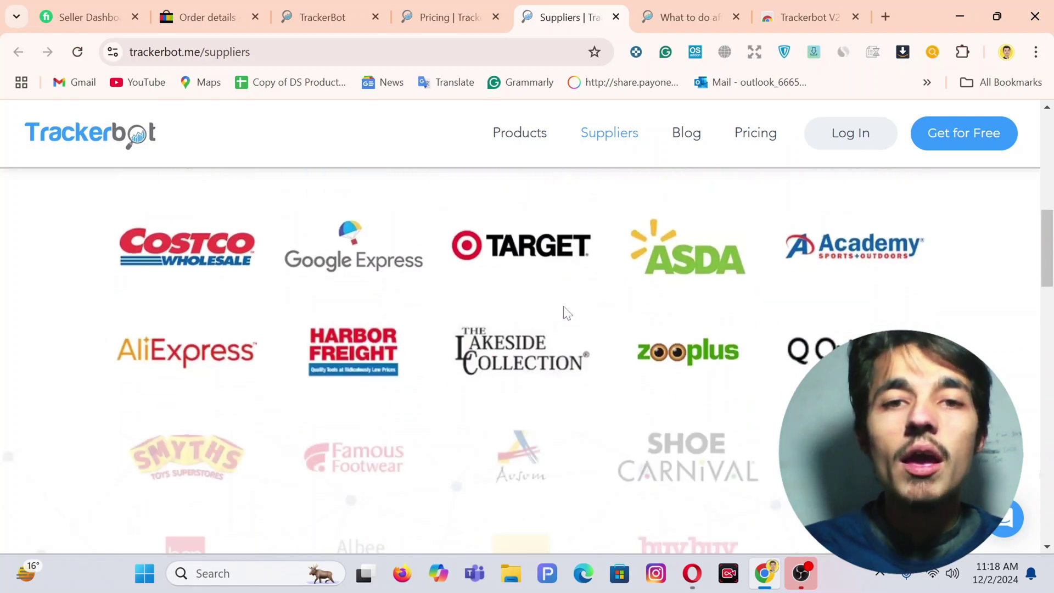
pyautogui.scroll(10, 428, 219)
pyautogui.scroll(-15, 428, 219)
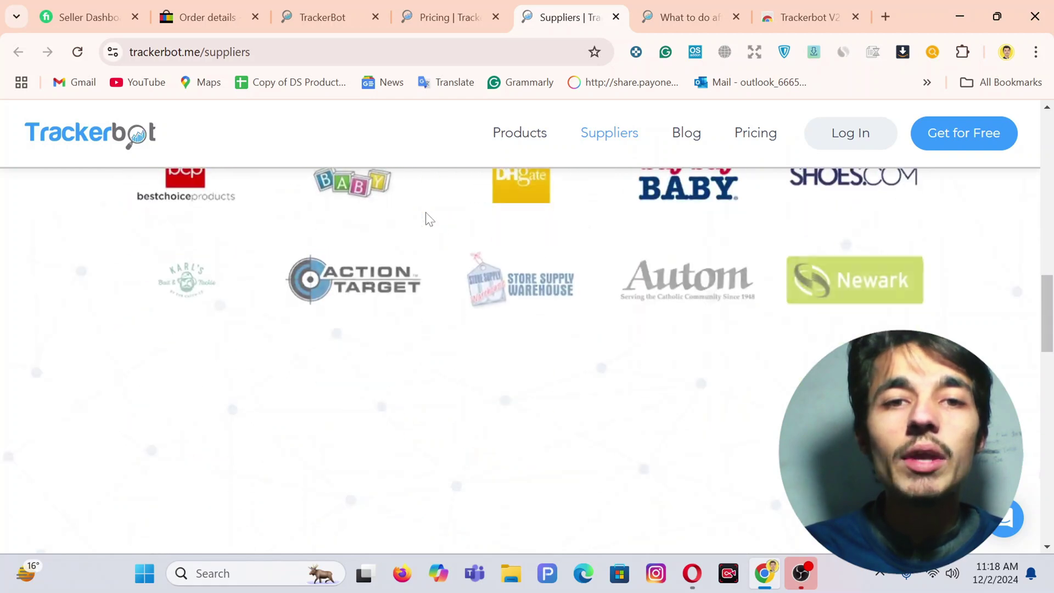
pyautogui.scroll(3, 427, 219)
pyautogui.scroll(-6, 550, 331)
pyautogui.scroll(15, 440, 118)
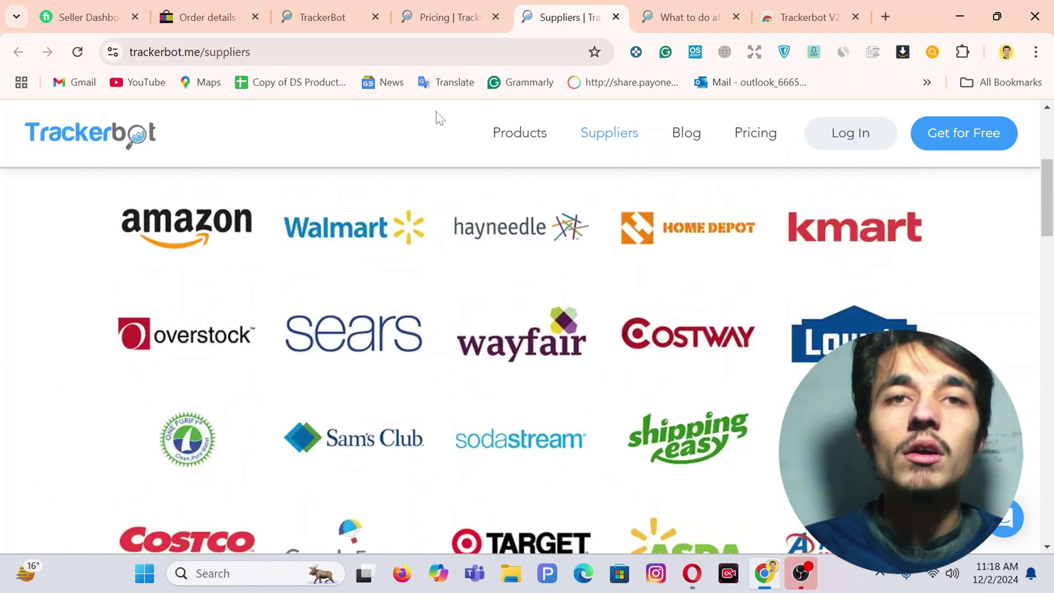
# - Return to the TrackerBot dashboard and look over its credits, order filters and orders table
pyautogui.click(307, 9)
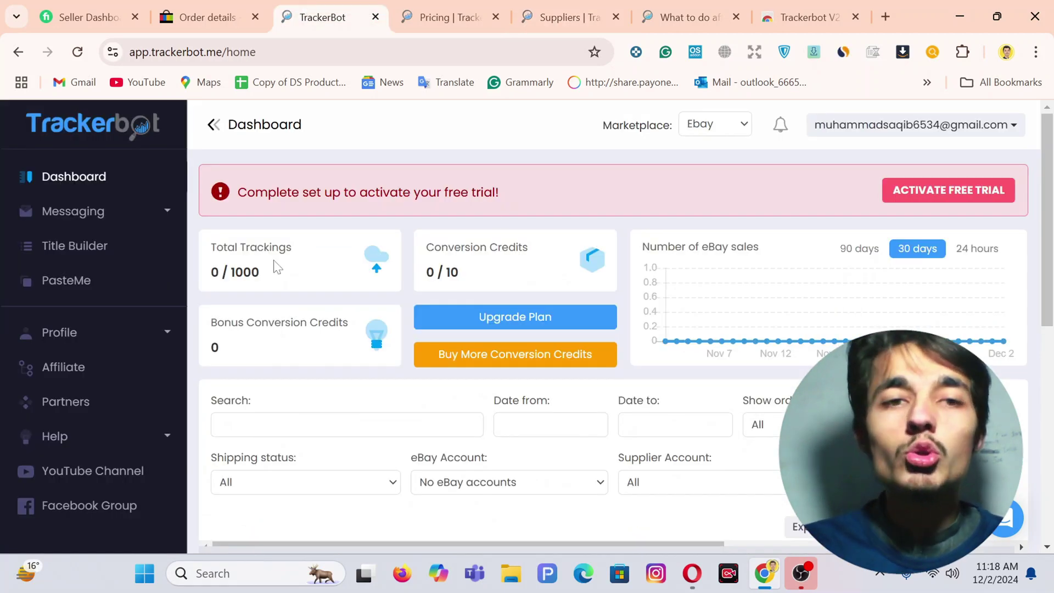
pyautogui.scroll(-6, 383, 336)
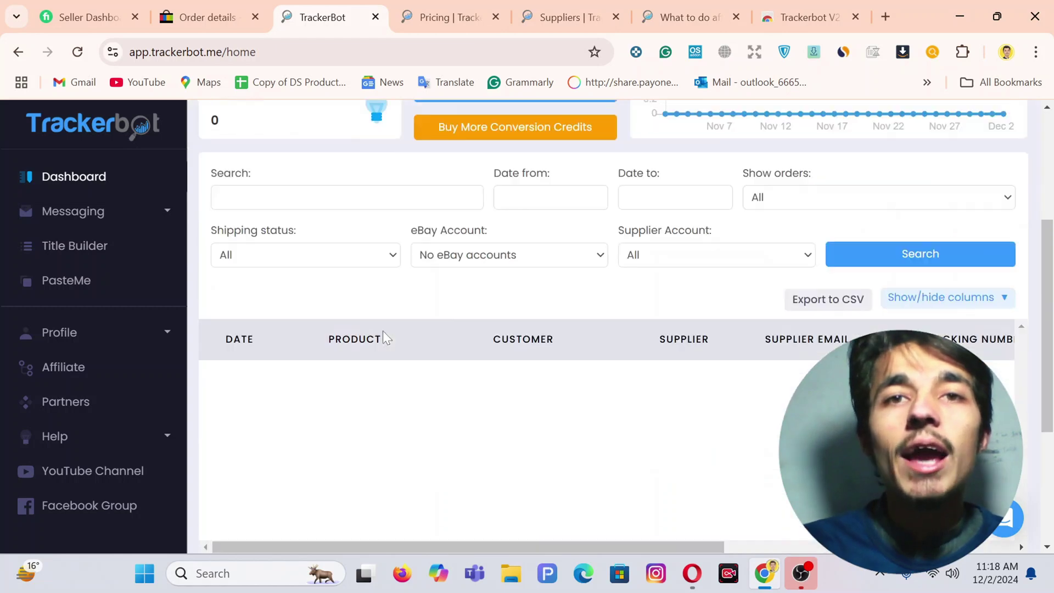
pyautogui.scroll(7, 383, 336)
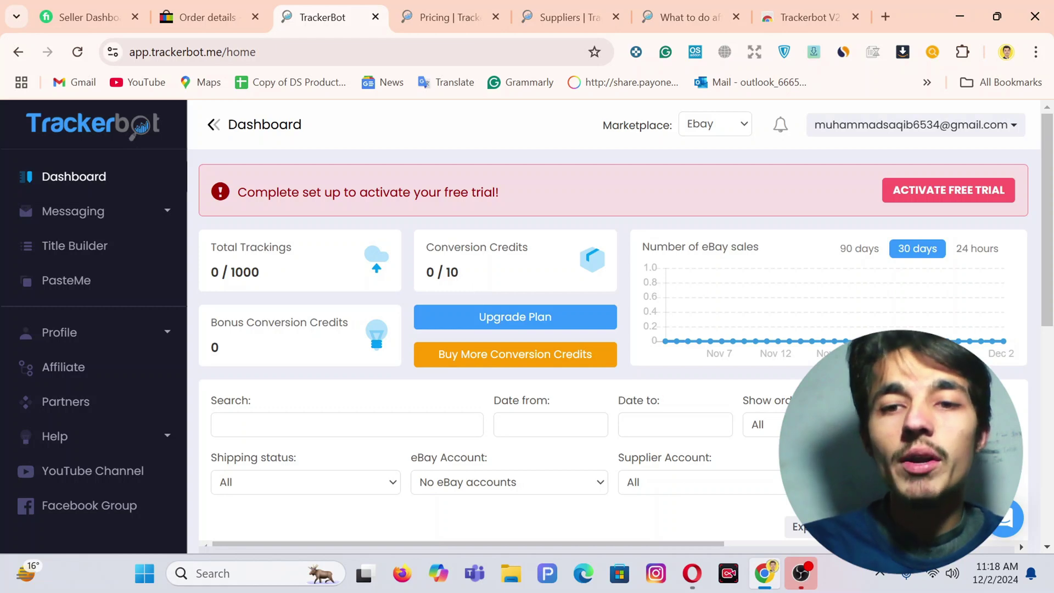
# - Switch to AutoDS in Opera and open the supplier settings for the store
pyautogui.click(693, 573)
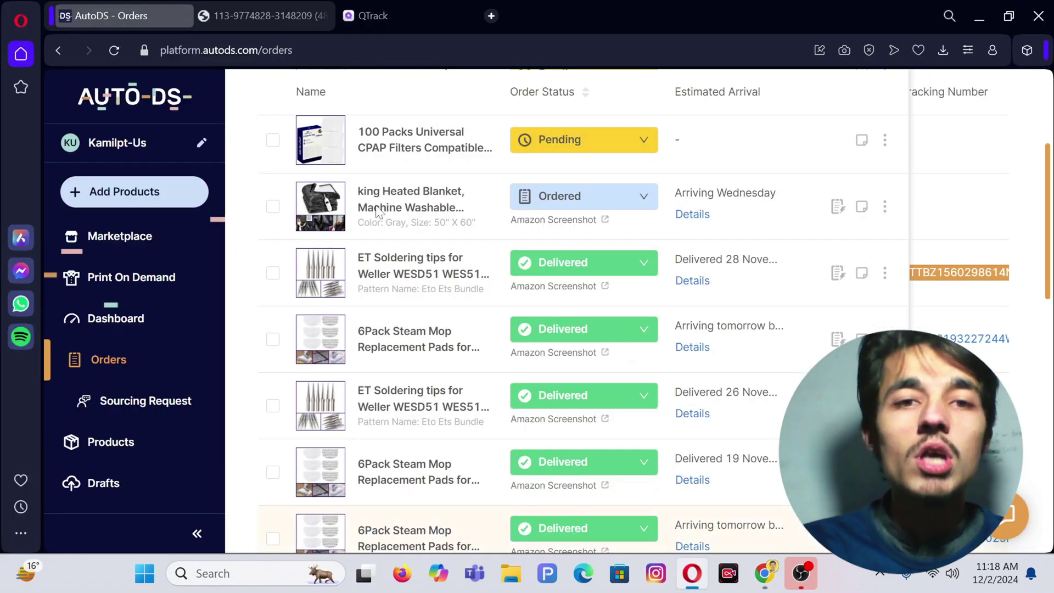
pyautogui.scroll(-2, 120, 412)
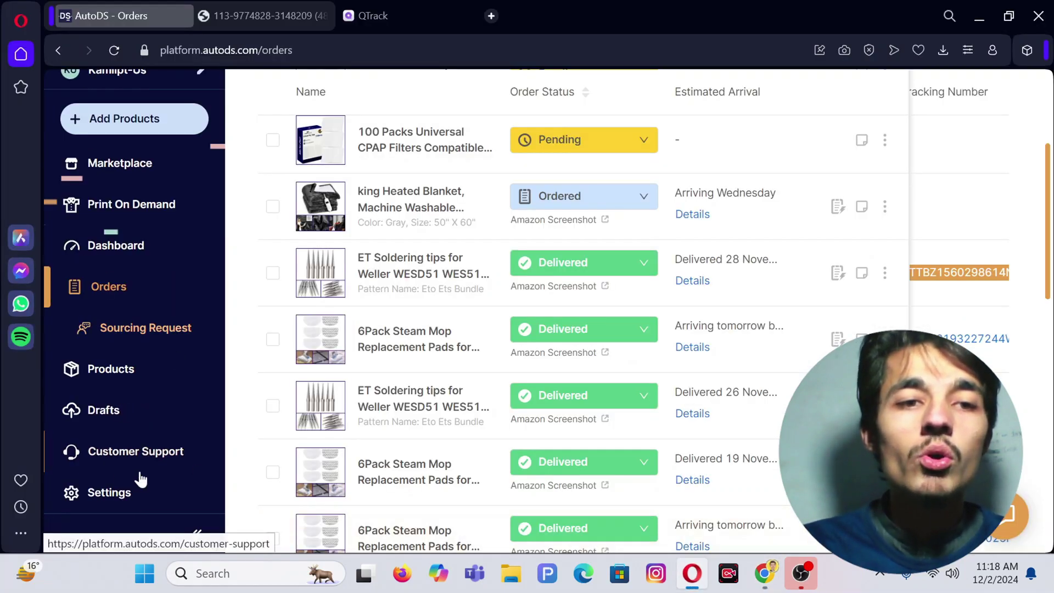
pyautogui.click(164, 450)
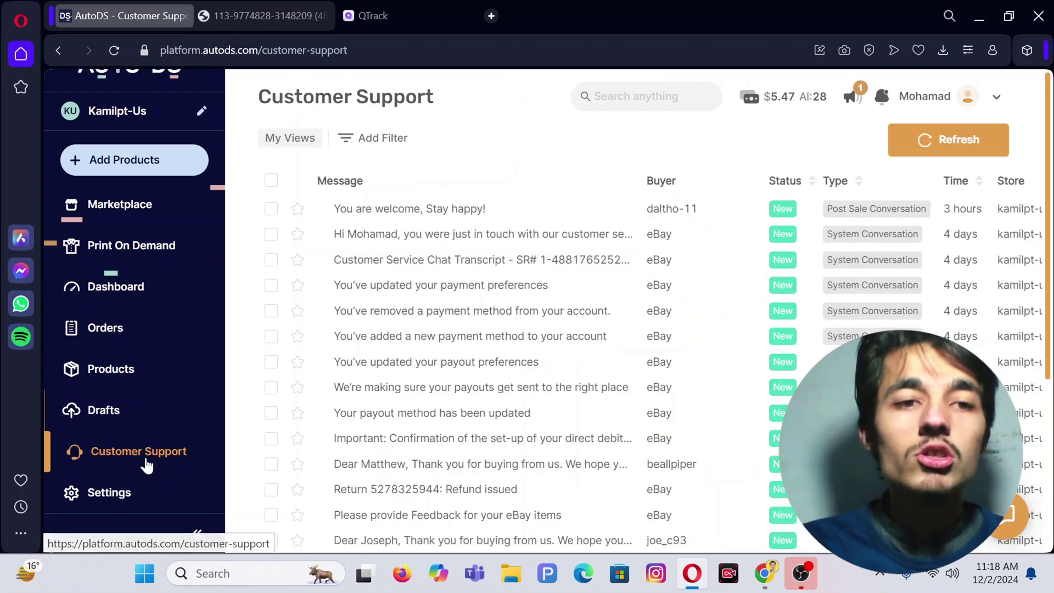
pyautogui.click(82, 491)
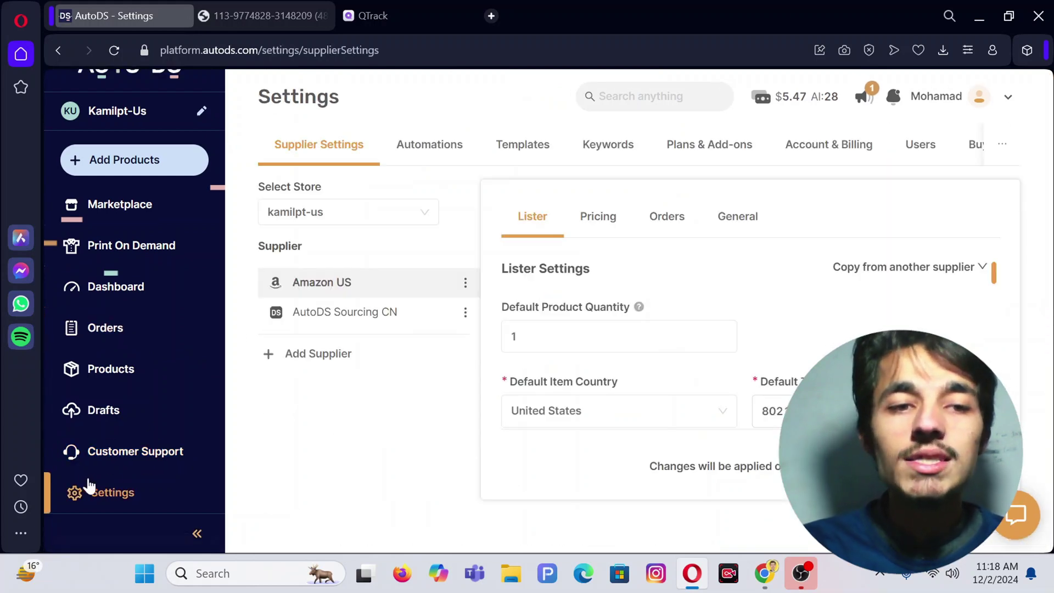
# - Open the Orders settings for the Amazon US supplier and look through them for the order shipping and tracking options
pyautogui.click(668, 217)
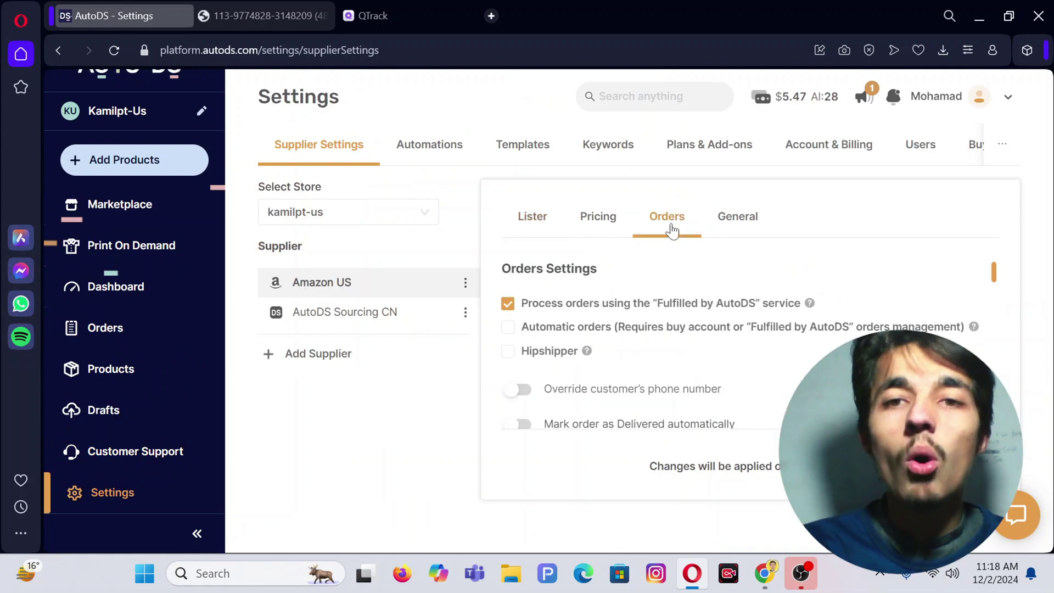
pyautogui.scroll(-3, 610, 310)
pyautogui.scroll(-5, 609, 313)
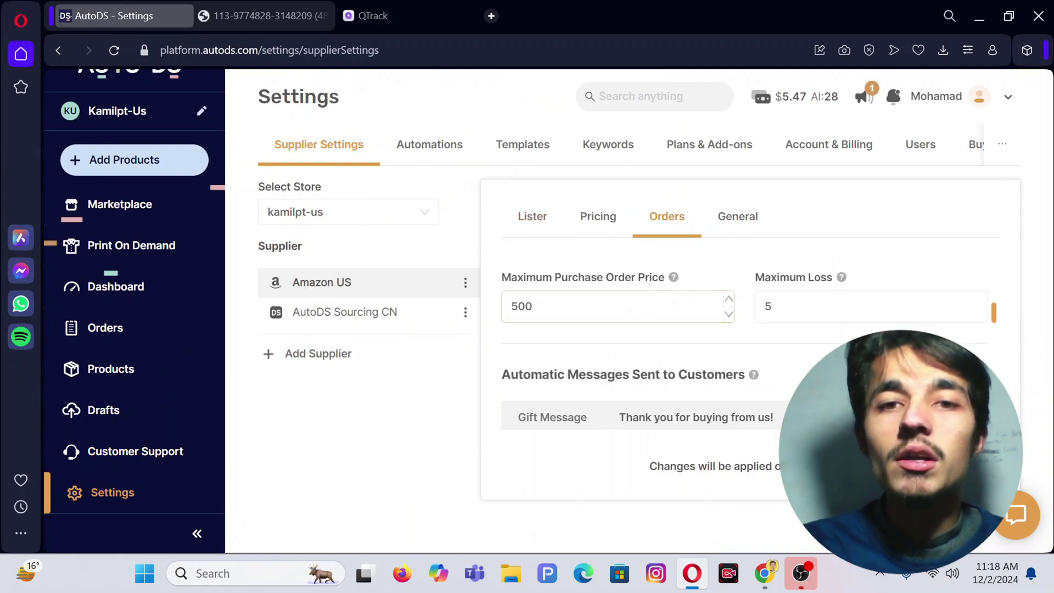
pyautogui.scroll(4, 715, 317)
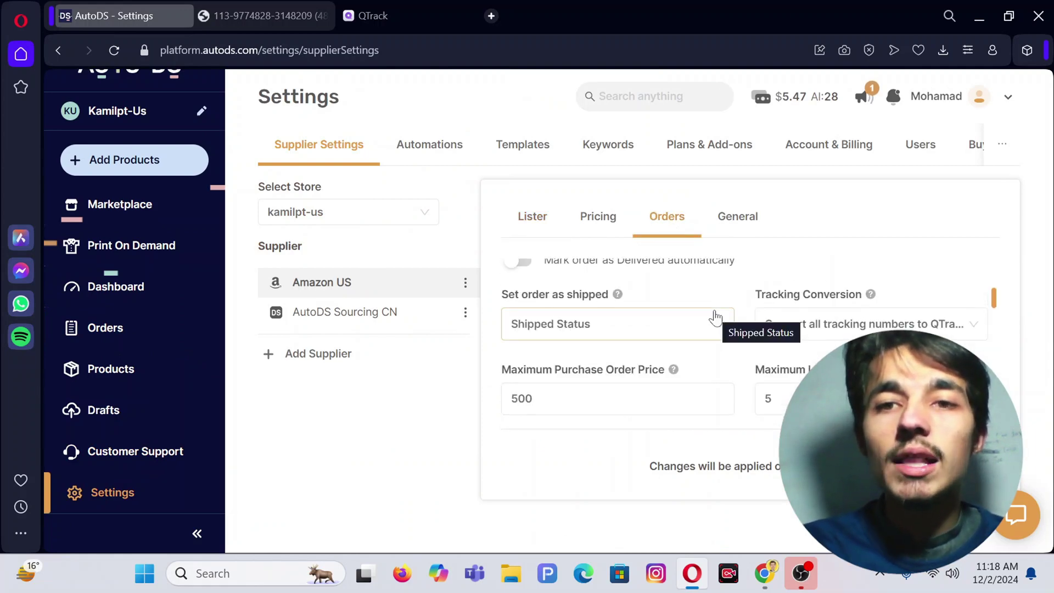
pyautogui.rightClick(715, 317)
pyautogui.click(679, 293)
pyautogui.click(678, 293)
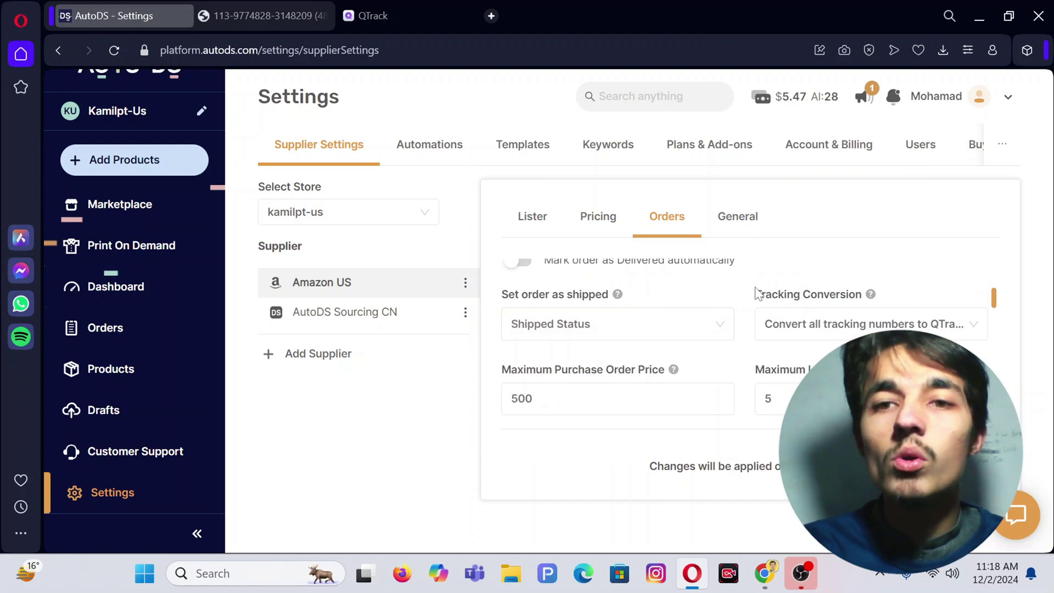
# - Examine the Tracking Conversion setting that converts all tracking numbers to QTrack, and open the AutoDS dashboard
pyautogui.scroll(-2, 781, 312)
pyautogui.scroll(1, 783, 322)
pyautogui.scroll(1, 783, 321)
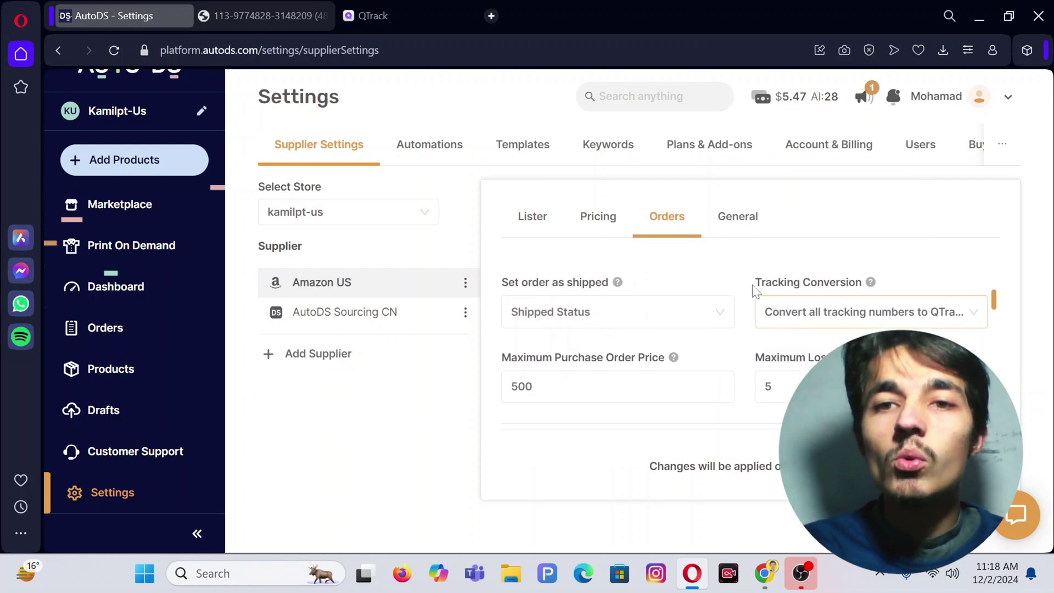
pyautogui.moveTo(749, 283); pyautogui.dragTo(839, 282)
pyautogui.click(791, 317)
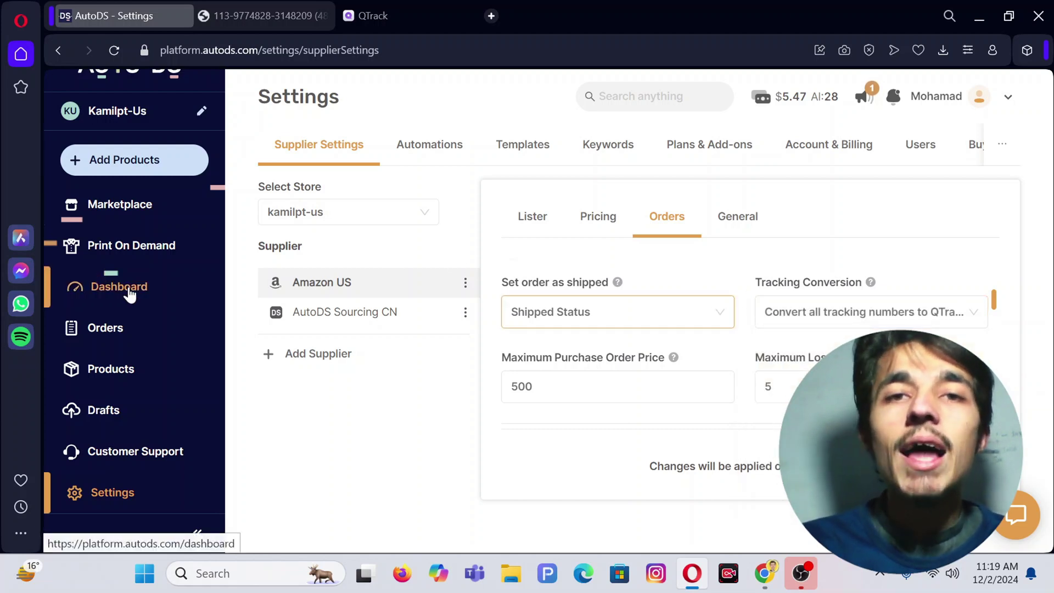
pyautogui.click(130, 294)
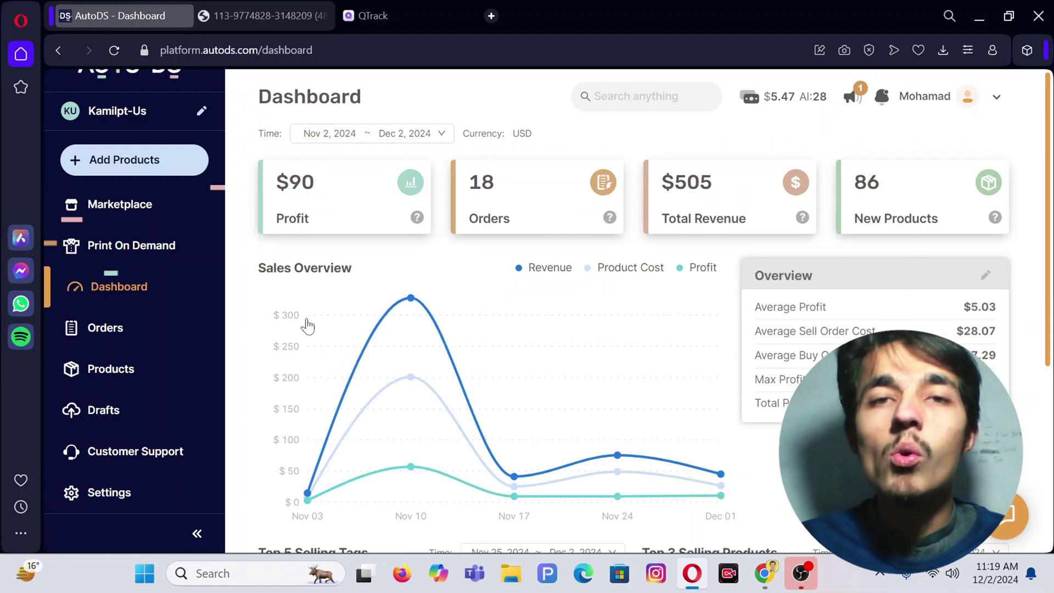